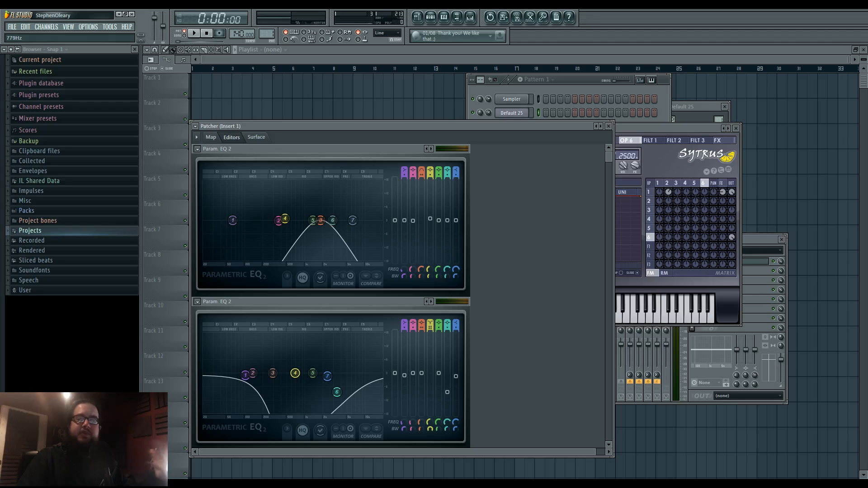
- Lower the frequency of band 3 in the upper Param. EQ 2 and bring the Sytrus window clear of the Patcher
{"action": "left_click_drag", "start_coordinate": [321, 220], "coordinate": [296, 220]}
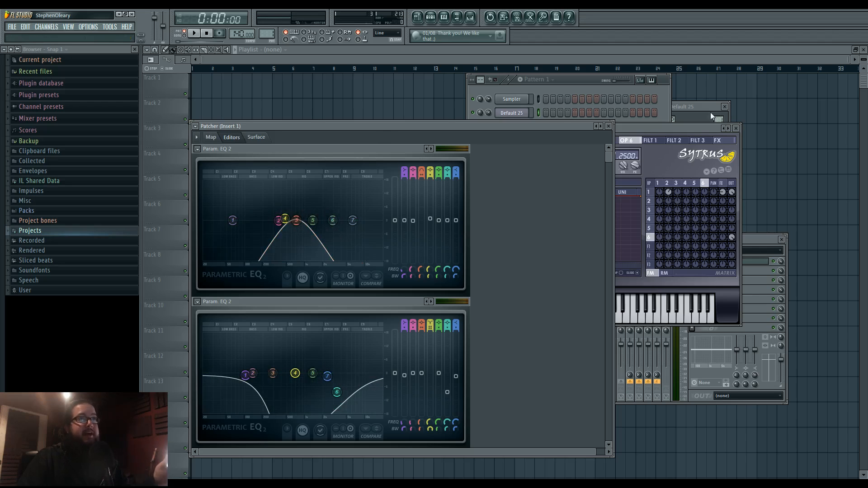
{"action": "left_click", "coordinate": [685, 128]}
{"action": "left_click_drag", "start_coordinate": [685, 129], "coordinate": [698, 153]}
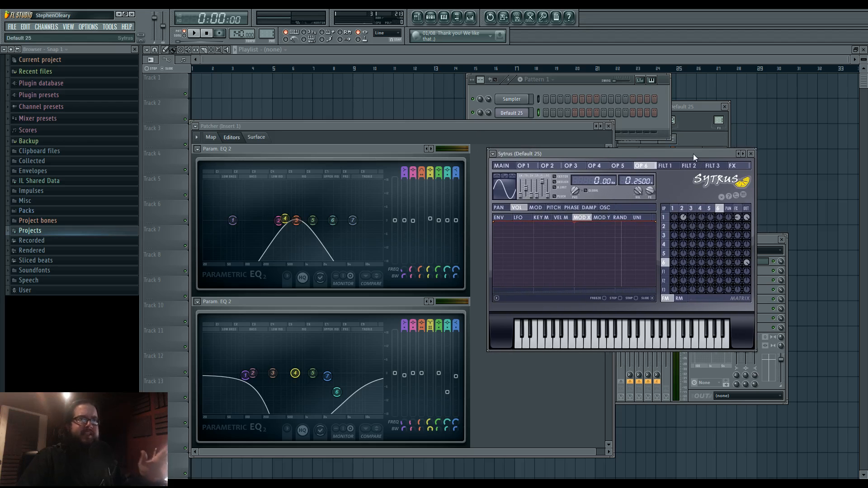
{"action": "mouse_move", "coordinate": [694, 153]}
{"action": "left_mouse_down"}
{"action": "mouse_move", "coordinate": [682, 153]}
{"action": "mouse_move", "coordinate": [689, 161]}
{"action": "mouse_move", "coordinate": [682, 153]}
{"action": "left_mouse_up"}
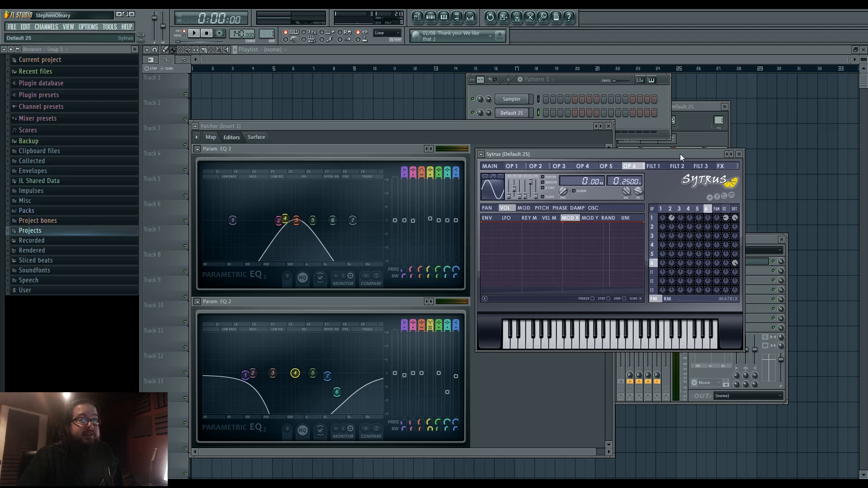
- Add a new Sytrus channel to the pattern
{"action": "left_click", "coordinate": [577, 83]}
{"action": "left_click", "coordinate": [46, 27]}
{"action": "mouse_move", "coordinate": [50, 36]}
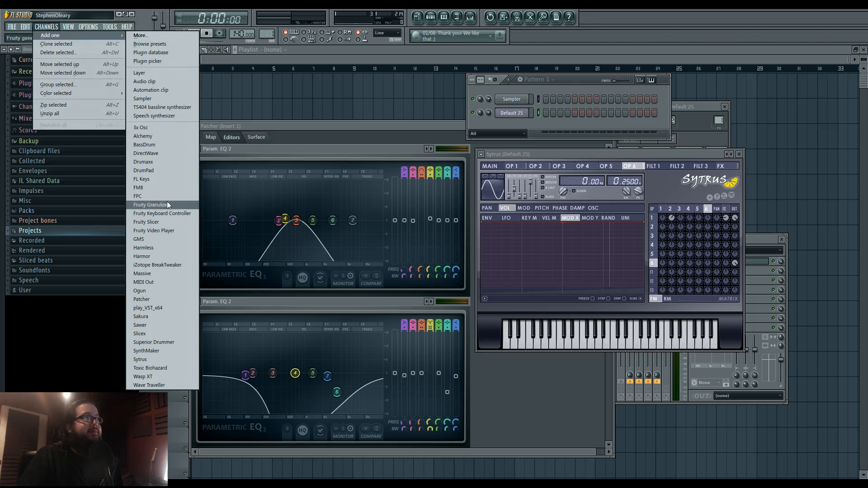
{"action": "left_click", "coordinate": [173, 359]}
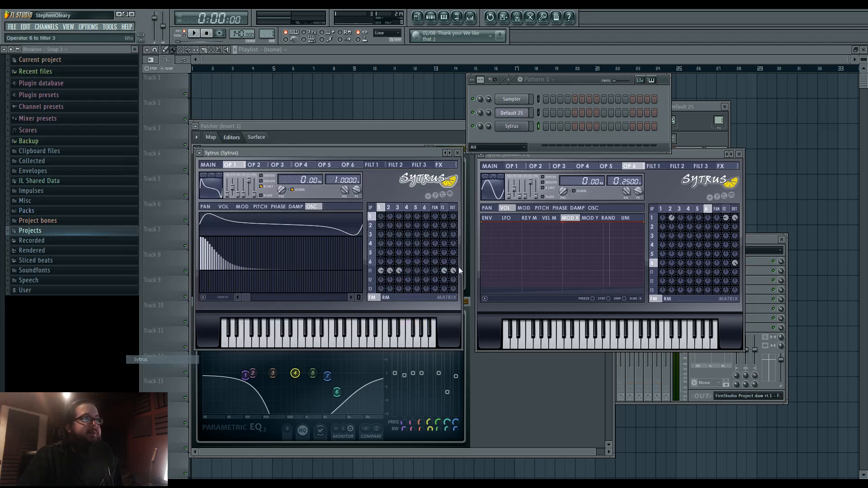
- Route the new Sytrus channel to mixer insert 2 and position its window over the mixer
{"action": "left_click", "coordinate": [512, 126]}
{"action": "left_click_drag", "start_coordinate": [419, 145], "coordinate": [633, 166]}
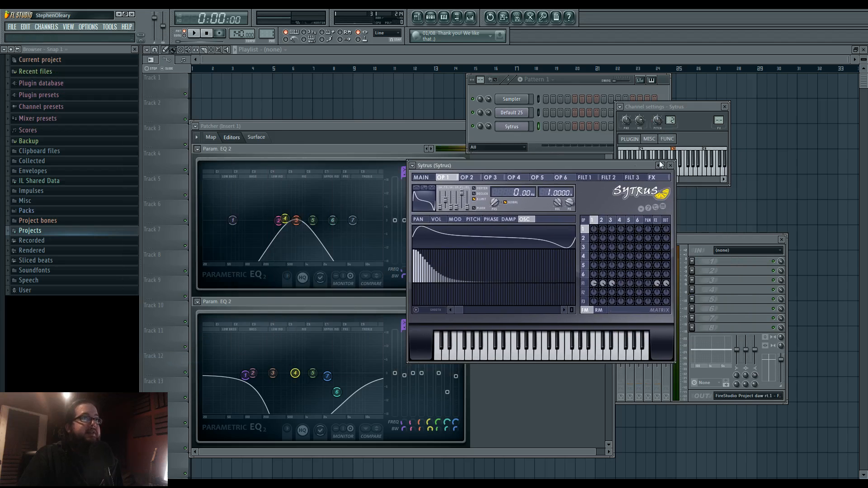
{"action": "left_click_drag", "start_coordinate": [719, 120], "coordinate": [720, 112]}
{"action": "left_click_drag", "start_coordinate": [452, 166], "coordinate": [450, 153]}
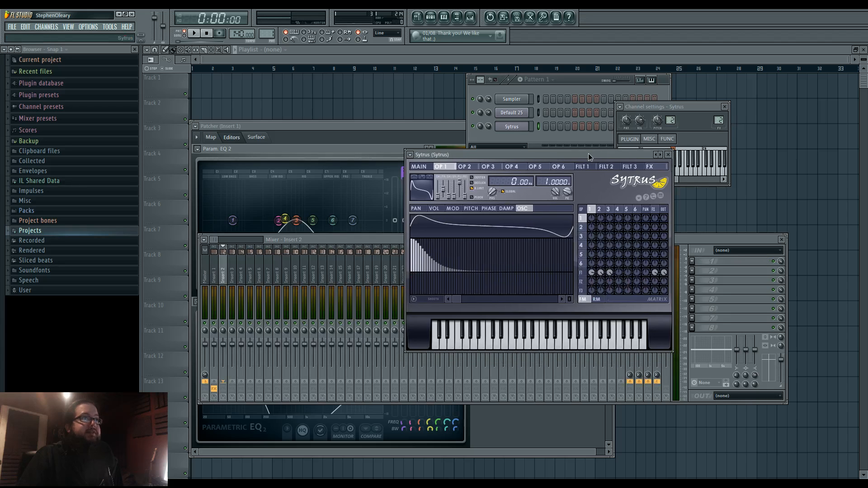
- Try the Creepy Intro and Default presets on the new Sytrus channel and play test notes
{"action": "left_click", "coordinate": [411, 153]}
{"action": "mouse_move", "coordinate": [426, 177]}
{"action": "left_click", "coordinate": [525, 300]}
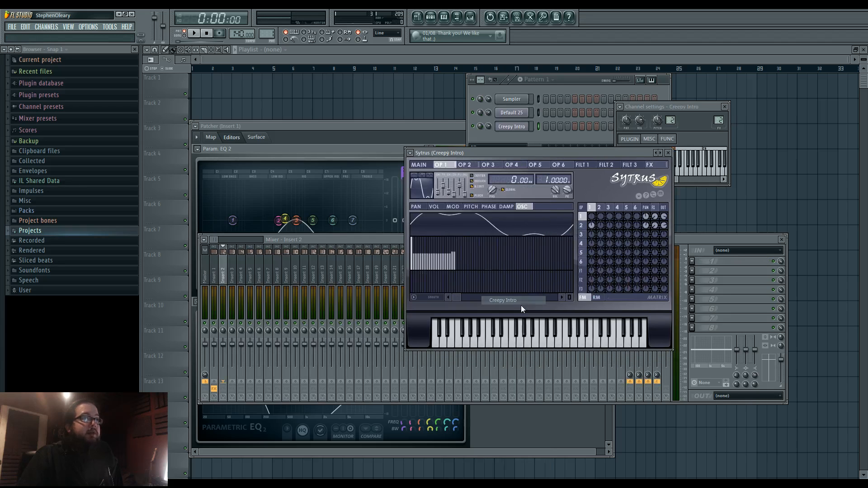
{"action": "left_click", "coordinate": [411, 153]}
{"action": "mouse_move", "coordinate": [426, 177]}
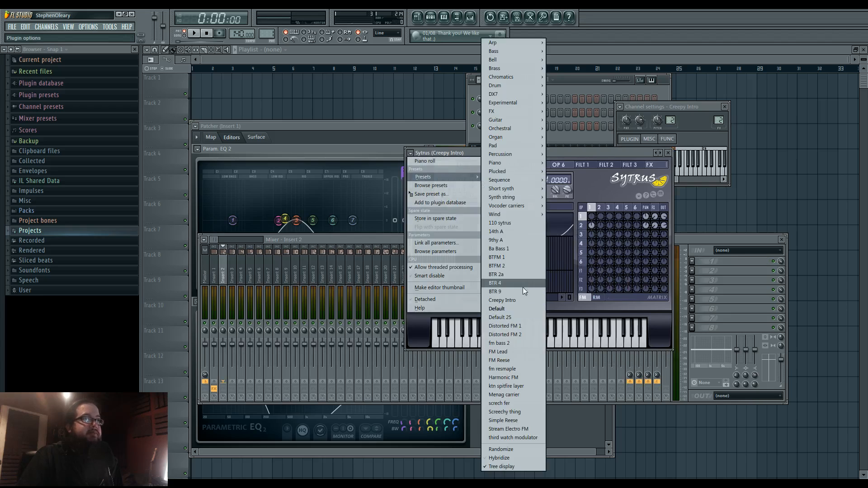
{"action": "left_click", "coordinate": [521, 284]}
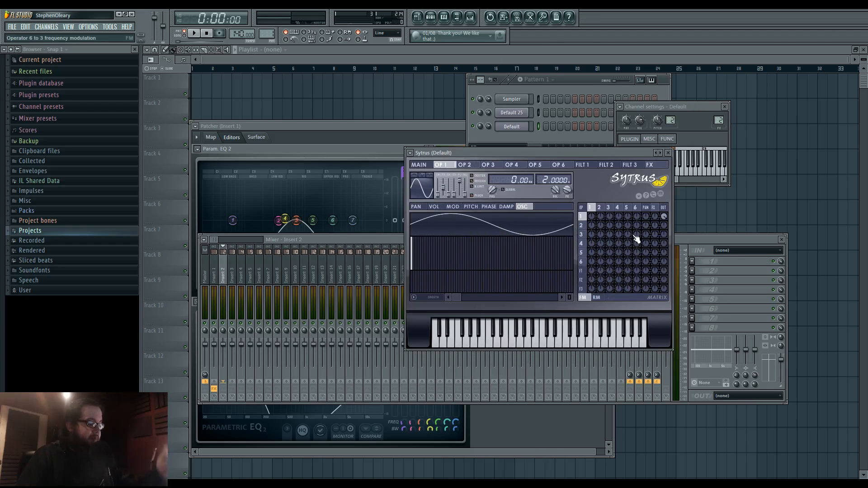
{"action": "key", "text": "c"}
{"action": "key", "text": "z"}
- Load the Default 25 preset into the new Sytrus channel and play a test note
{"action": "left_click", "coordinate": [411, 153]}
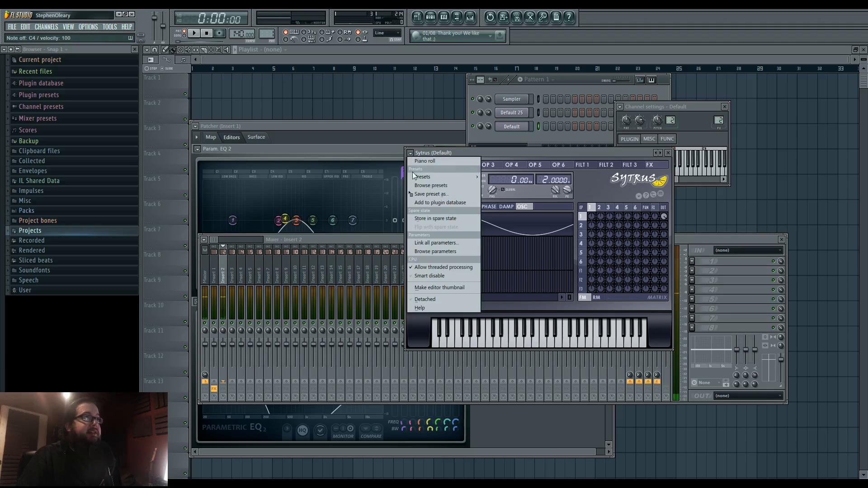
{"action": "mouse_move", "coordinate": [426, 177]}
{"action": "left_click", "coordinate": [520, 317]}
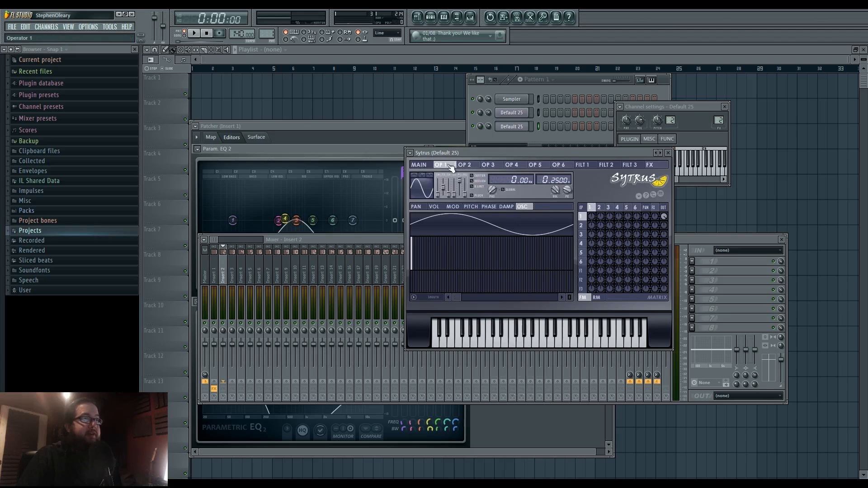
{"action": "key", "text": "x"}
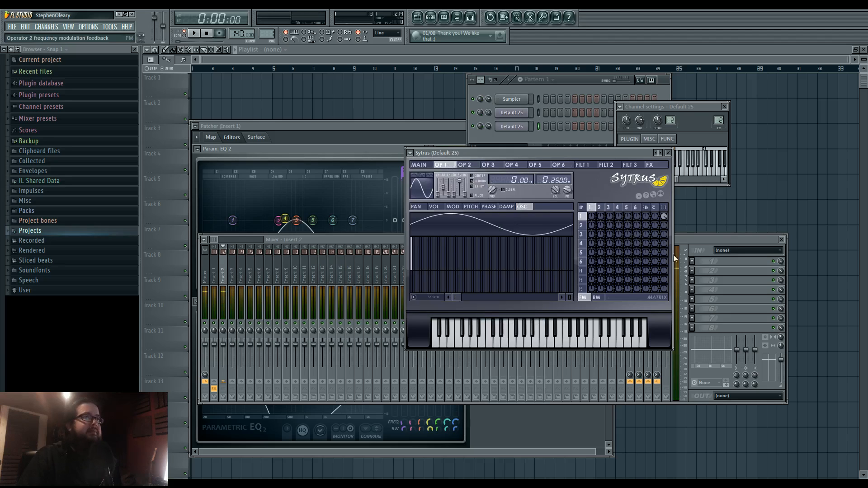
- Give the operators a saw shape and send operator 2 to the output with its frequency ratio detuned to 0.2560
{"action": "left_click_drag", "start_coordinate": [439, 193], "coordinate": [439, 186]}
{"action": "left_click", "coordinate": [600, 212]}
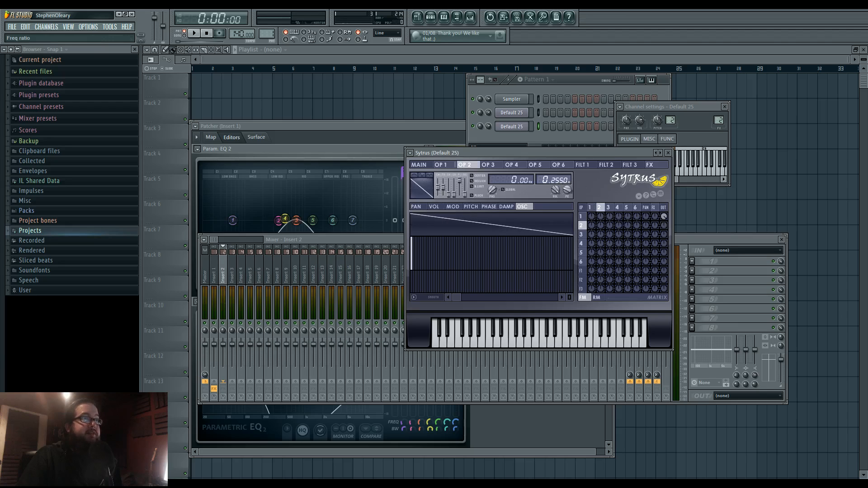
{"action": "left_click_drag", "start_coordinate": [664, 226], "coordinate": [664, 211]}
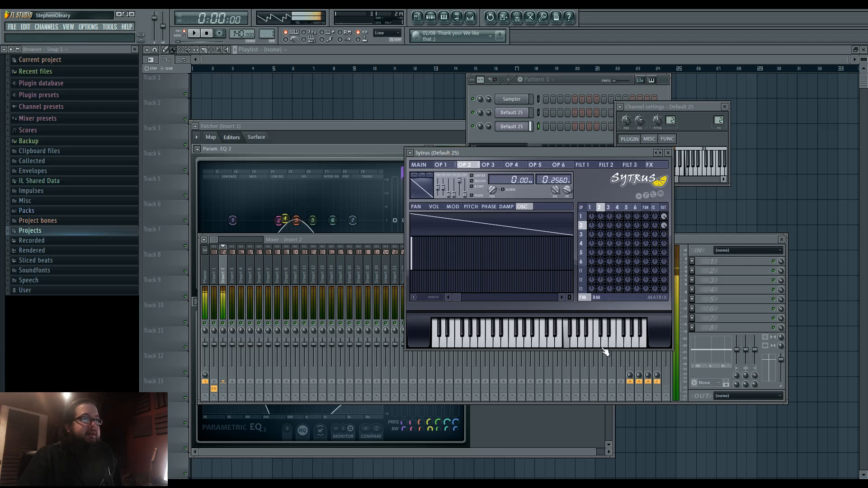
- Play several notes to examine the detuned two-operator sound on the master monitor and the mixer meters
{"action": "left_click_drag", "start_coordinate": [587, 154], "coordinate": [531, 159]}
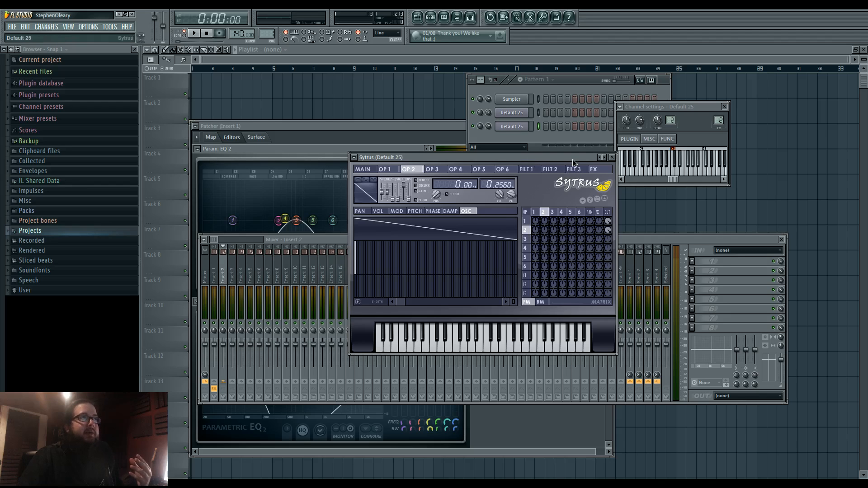
{"action": "left_click_drag", "start_coordinate": [573, 159], "coordinate": [565, 159]}
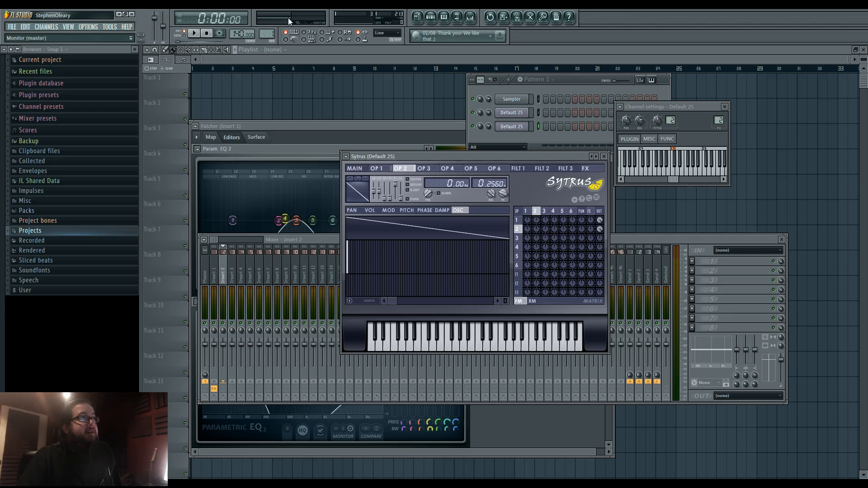
{"action": "key", "text": "r"}
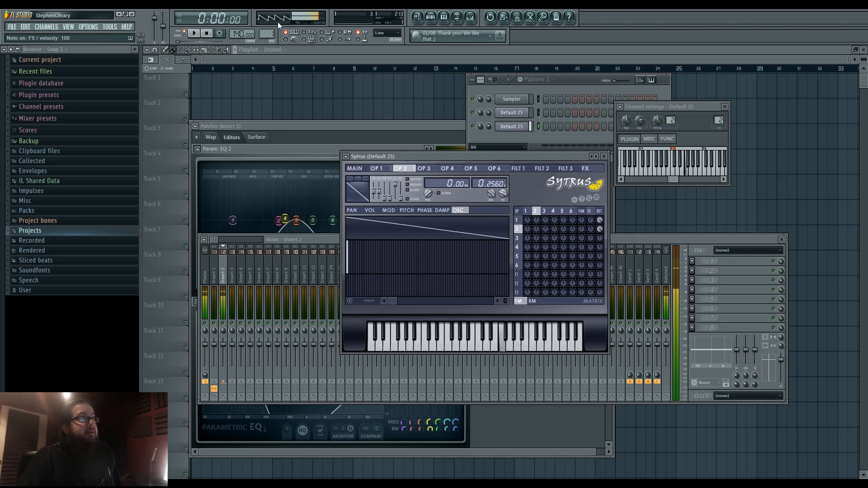
{"action": "key", "text": "b"}
{"action": "key", "text": "x"}
{"action": "key", "text": "c"}
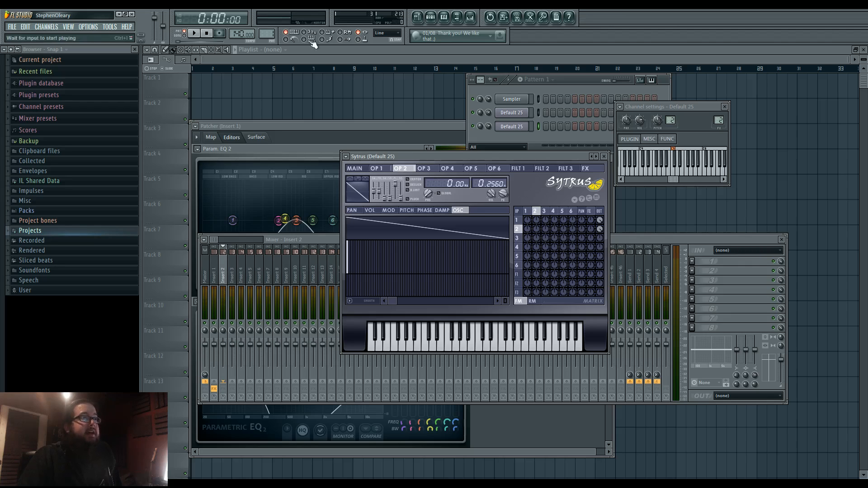
{"action": "left_click", "coordinate": [686, 258]}
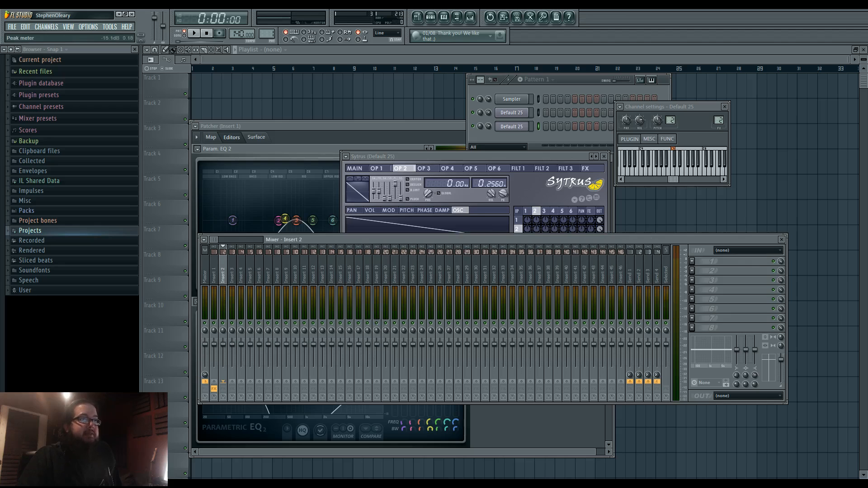
{"action": "key", "text": "r"}
{"action": "mouse_move", "coordinate": [492, 156]}
{"action": "left_mouse_down"}
{"action": "mouse_move", "coordinate": [486, 148]}
{"action": "mouse_move", "coordinate": [503, 150]}
{"action": "left_mouse_up"}
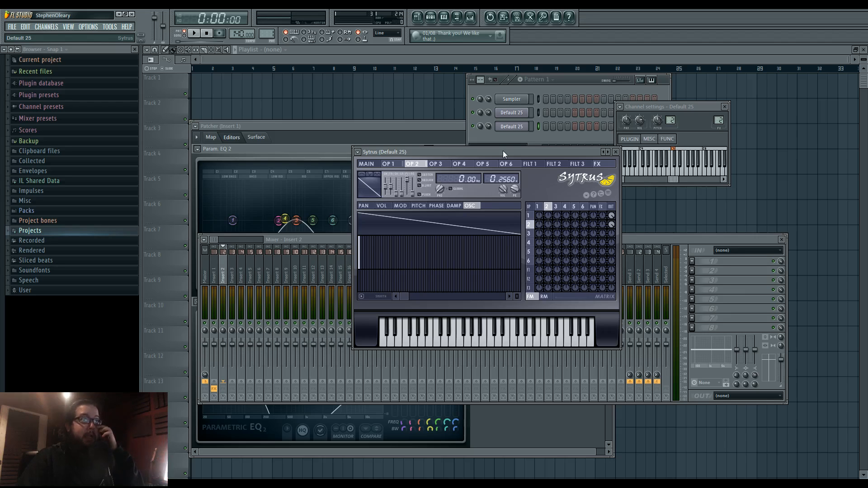
- Load Fruity Parametric EQ 2 in the first effect slot of insert 2, play a note and place its window over the mixer
{"action": "left_click", "coordinate": [692, 262]}
{"action": "mouse_move", "coordinate": [704, 270]}
{"action": "left_click", "coordinate": [778, 321]}
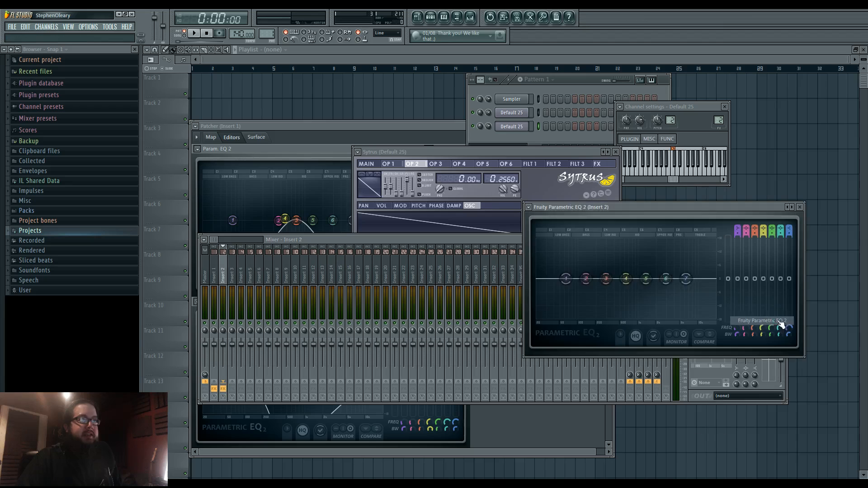
{"action": "key", "text": "v"}
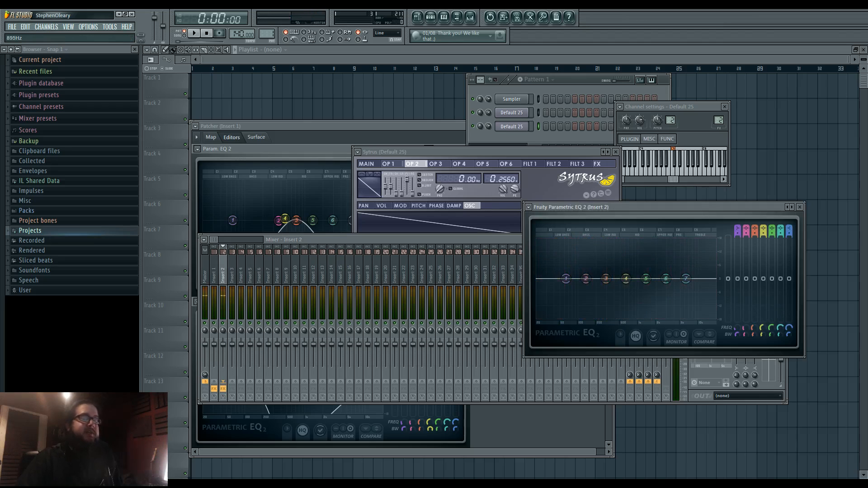
{"action": "left_click_drag", "start_coordinate": [624, 211], "coordinate": [486, 251]}
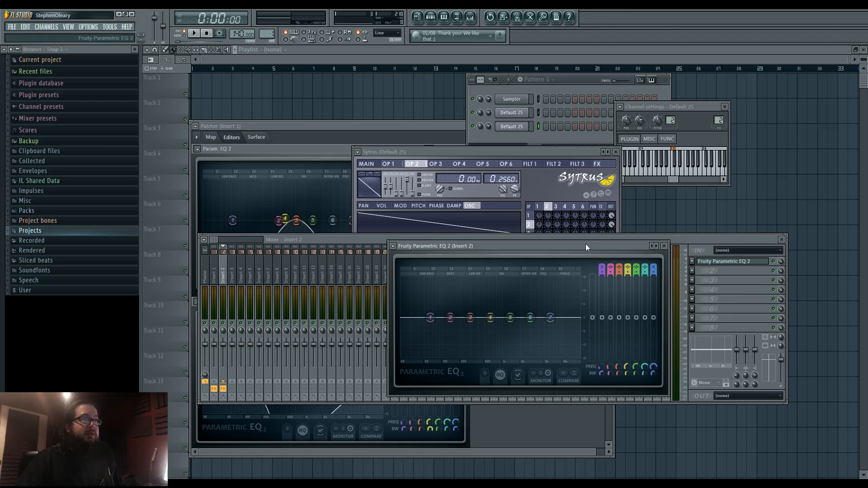
{"action": "left_click_drag", "start_coordinate": [585, 246], "coordinate": [585, 245]}
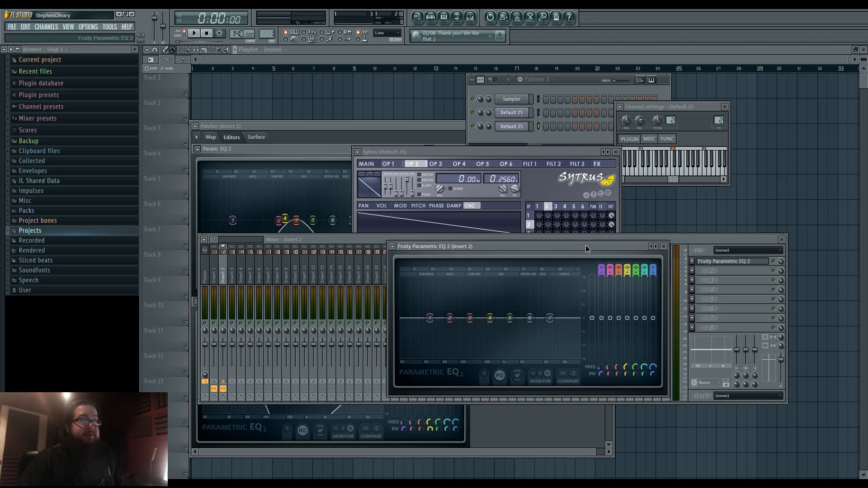
- Load Fruity WaveShaper in the second slot of insert 2, bend its curve strongly upward and play a note
{"action": "left_click", "coordinate": [697, 273]}
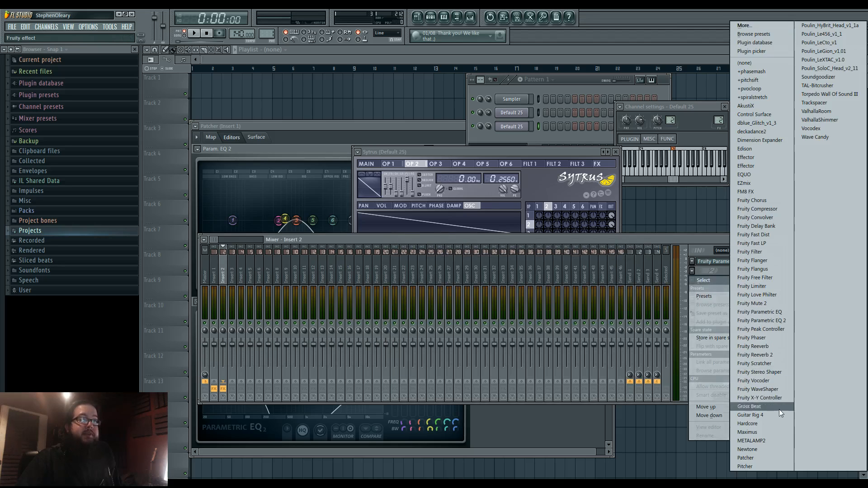
{"action": "left_click", "coordinate": [769, 389]}
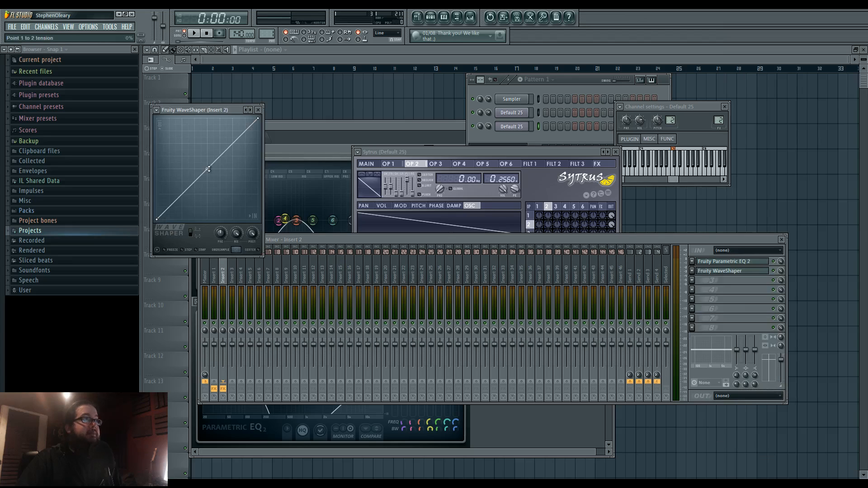
{"action": "left_click_drag", "start_coordinate": [208, 170], "coordinate": [208, 130]}
{"action": "key", "text": "v"}
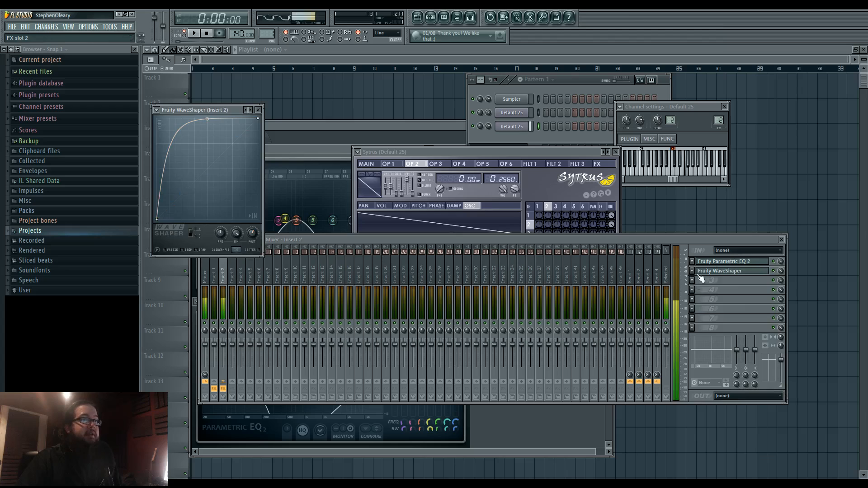
- Move Fruity Parametric EQ 2 below the WaveShaper in insert 2's effect chain and check the distorted signal in its display
{"action": "left_click", "coordinate": [711, 262]}
{"action": "left_click", "coordinate": [712, 263]}
{"action": "scroll", "coordinate": [712, 262], "scroll_direction": "down", "scroll_amount": 1}
{"action": "key", "text": "v"}
{"action": "left_click", "coordinate": [713, 272]}
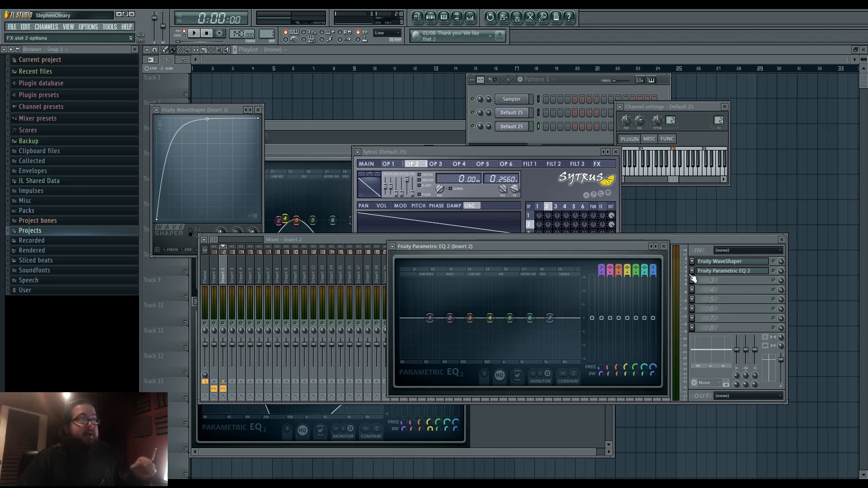
- Return Sytrus operators 1 and 2 to a sine shape and view the resulting spectrum in Fruity Parametric EQ 2
{"action": "left_click", "coordinate": [541, 150]}
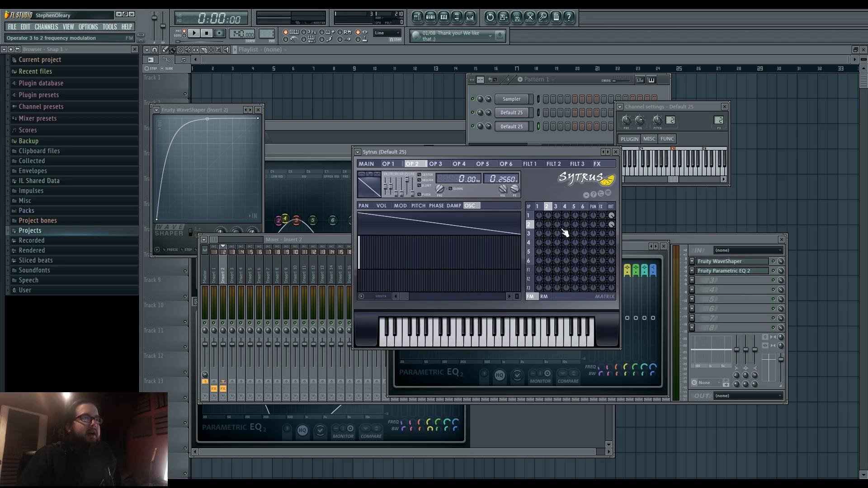
{"action": "left_click_drag", "start_coordinate": [385, 186], "coordinate": [385, 194]}
{"action": "left_click", "coordinate": [528, 216]}
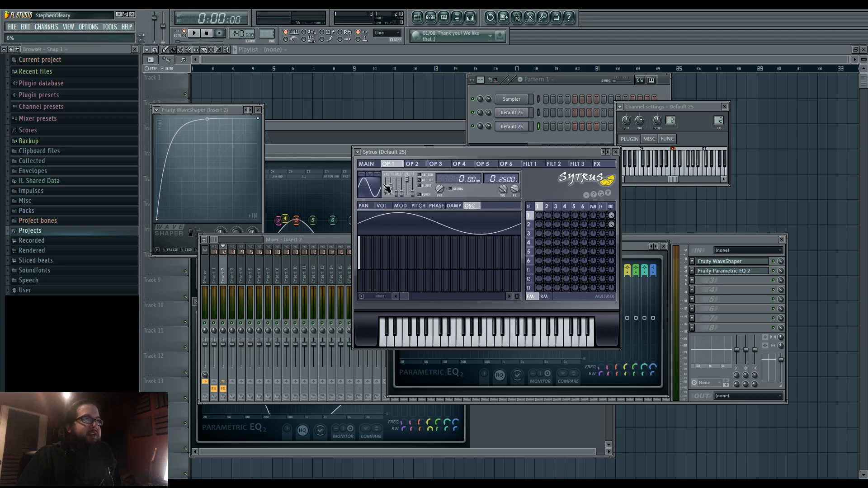
{"action": "left_click", "coordinate": [636, 248]}
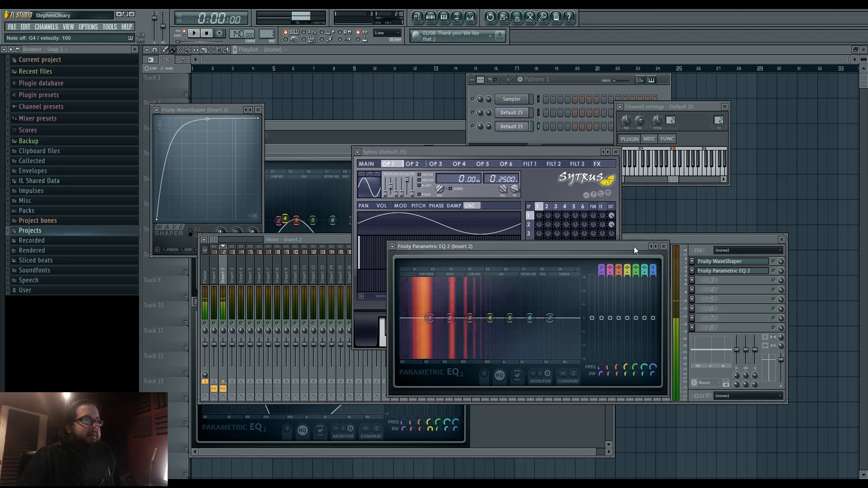
- Set the frequency ratio of operator 1 in the new Sytrus channel to 2.0000
{"action": "left_click", "coordinate": [465, 154]}
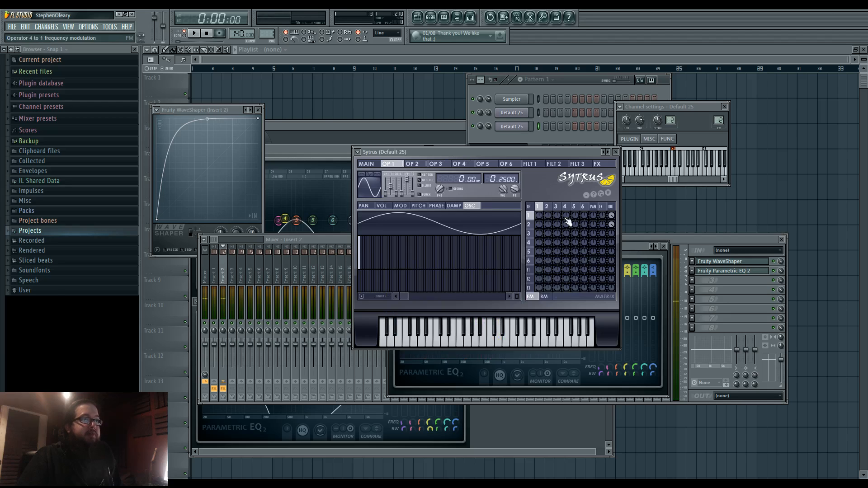
{"action": "scroll", "coordinate": [504, 182], "scroll_direction": "up", "scroll_amount": 3}
{"action": "left_click", "coordinate": [547, 207]}
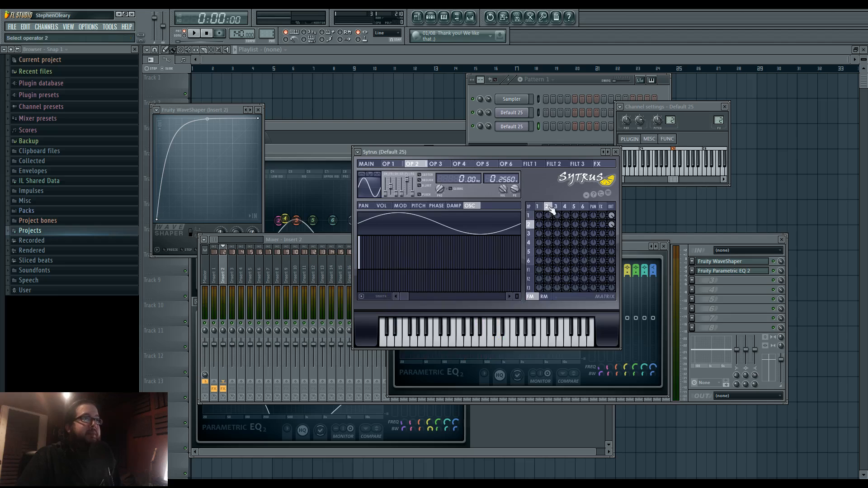
{"action": "left_click", "coordinate": [540, 207]}
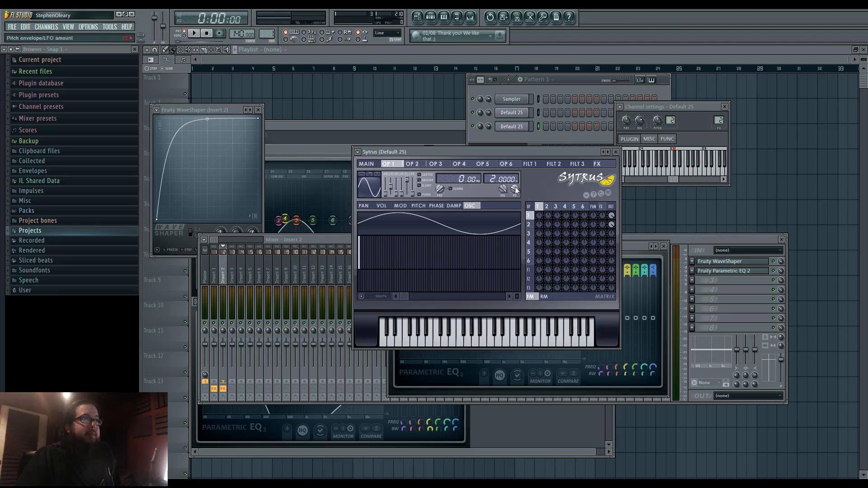
- Set operator 1 to a falling sawtooth with a 0.2500 frequency ratio and view the distorted spectrum in Fruity Parametric EQ 2
{"action": "left_click_drag", "start_coordinate": [385, 195], "coordinate": [386, 186]}
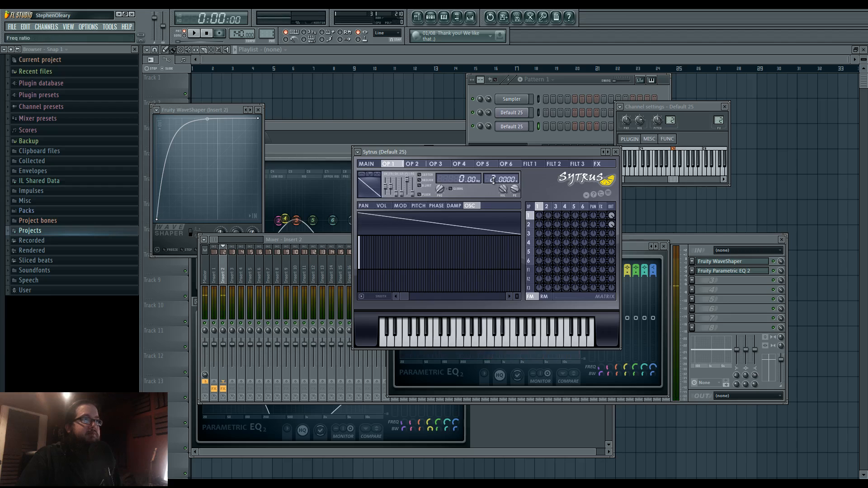
{"action": "left_click_drag", "start_coordinate": [498, 176], "coordinate": [498, 179]}
{"action": "left_click", "coordinate": [529, 225]}
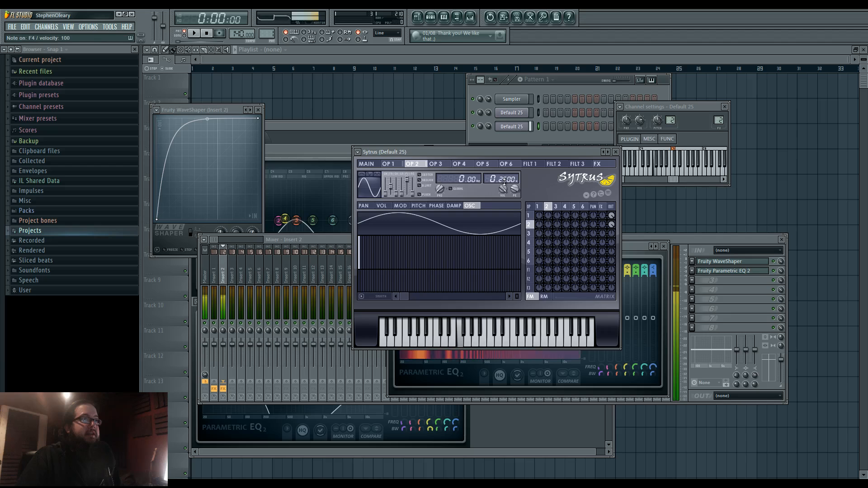
{"action": "left_click", "coordinate": [625, 247]}
{"action": "left_click_drag", "start_coordinate": [625, 247], "coordinate": [622, 260]}
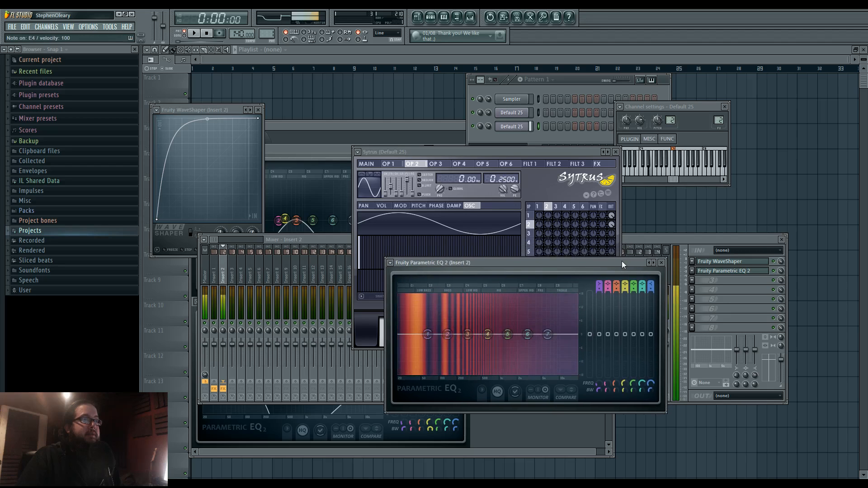
- Move Fruity Parametric EQ 2 above the WaveShaper in insert 2's chain, close the WaveShaper window and play E4 with the equalizer open
{"action": "left_click", "coordinate": [718, 273]}
{"action": "scroll", "coordinate": [716, 273], "scroll_direction": "up", "scroll_amount": 1}
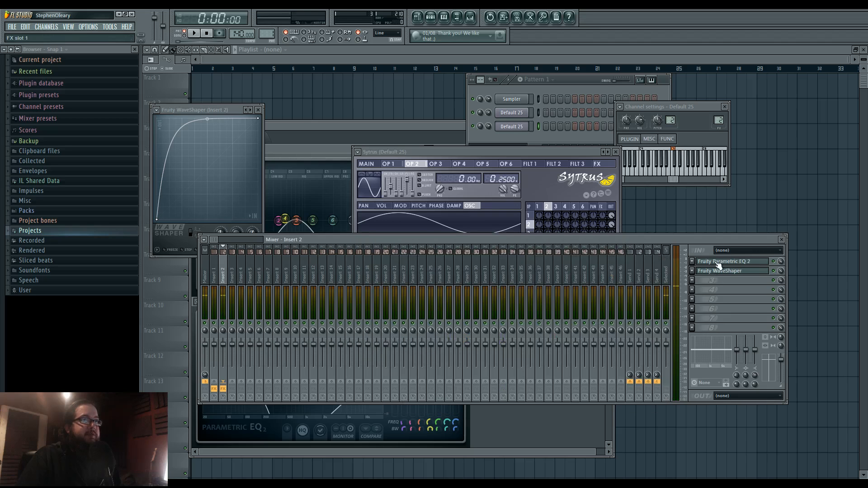
{"action": "left_click", "coordinate": [717, 273]}
{"action": "left_click", "coordinate": [717, 264]}
{"action": "key", "text": "c"}
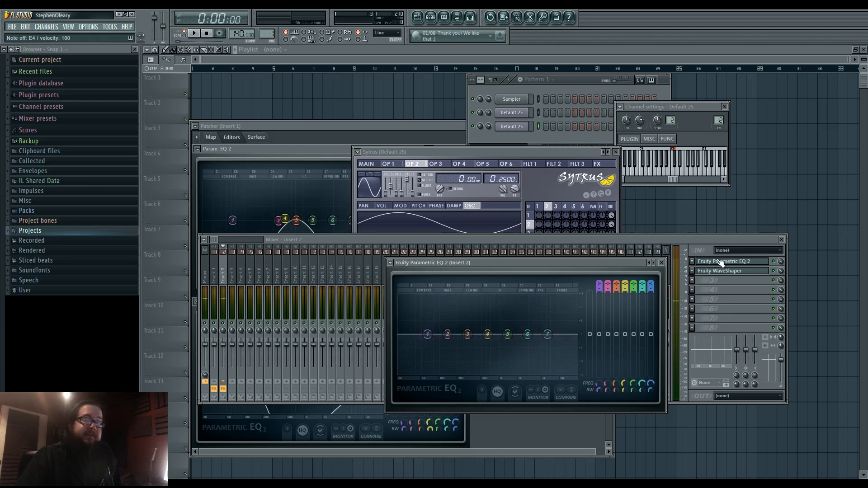
- Set operator 3's frequency ratio to 0.0100 and apply a small amount of its frequency modulation to operator 1
{"action": "left_click", "coordinate": [537, 149]}
{"action": "left_click", "coordinate": [559, 207]}
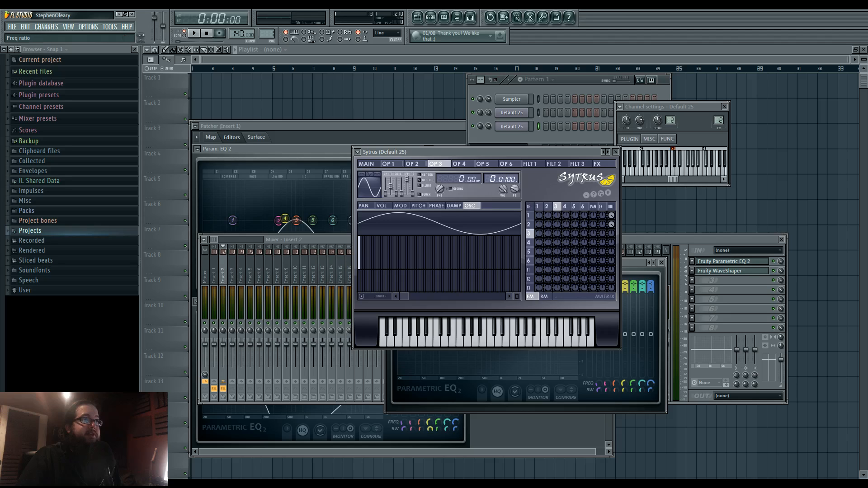
{"action": "left_click_drag", "start_coordinate": [558, 215], "coordinate": [557, 219]}
{"action": "mouse_move", "coordinate": [551, 153]}
{"action": "left_mouse_down"}
{"action": "mouse_move", "coordinate": [500, 133]}
{"action": "mouse_move", "coordinate": [548, 158]}
{"action": "mouse_move", "coordinate": [541, 159]}
{"action": "left_mouse_up"}
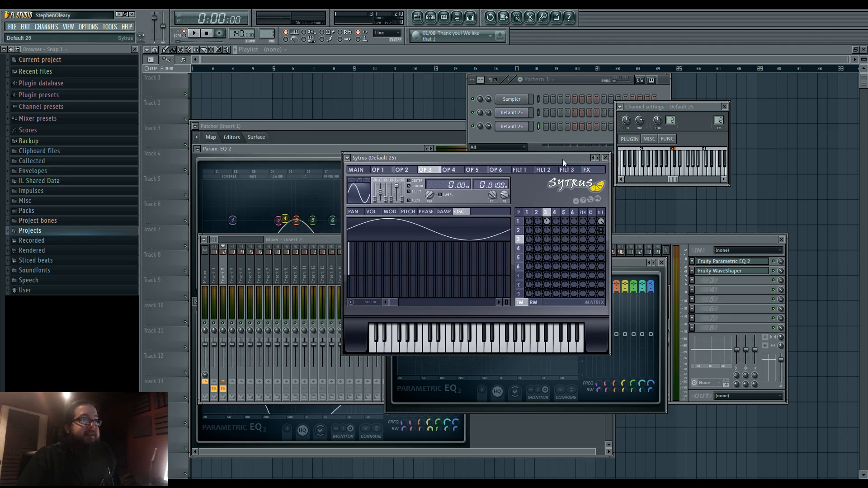
- Turn operator 2's output back on and play F4, F5 and D4 while checking the undistorted spectrum in Fruity Parametric EQ 2
{"action": "left_click", "coordinate": [624, 262]}
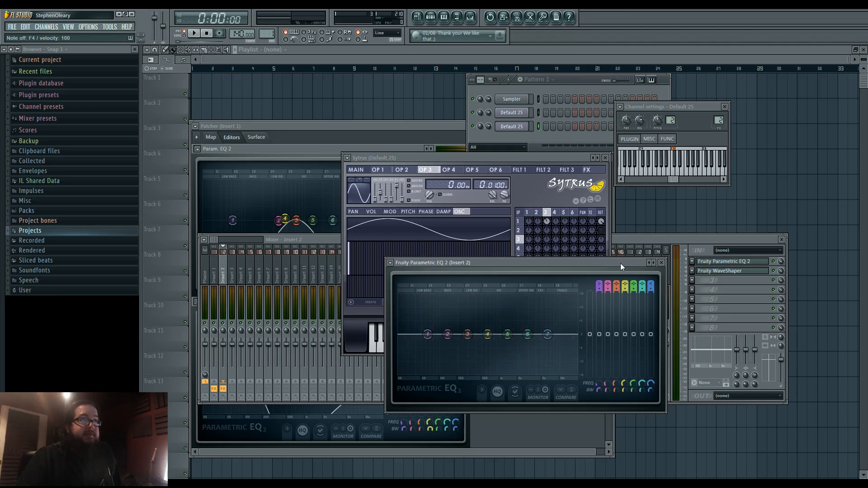
{"action": "right_click", "coordinate": [602, 231]}
{"action": "left_click", "coordinate": [622, 262]}
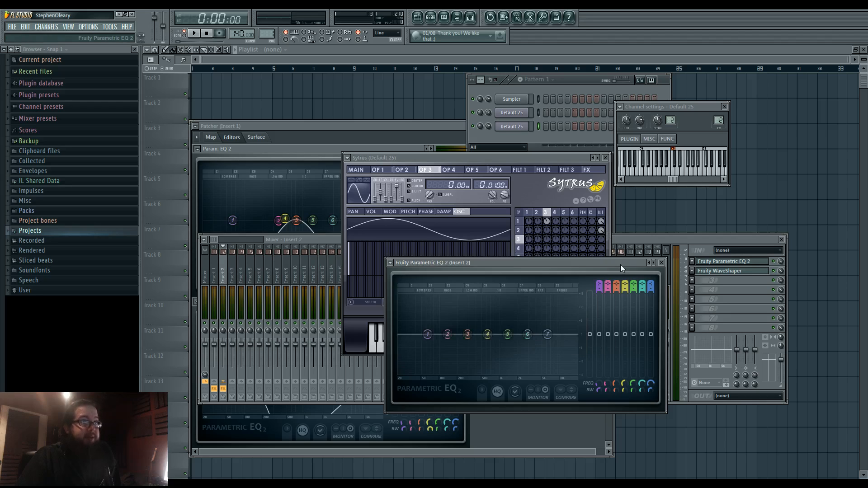
{"action": "key", "text": "v"}
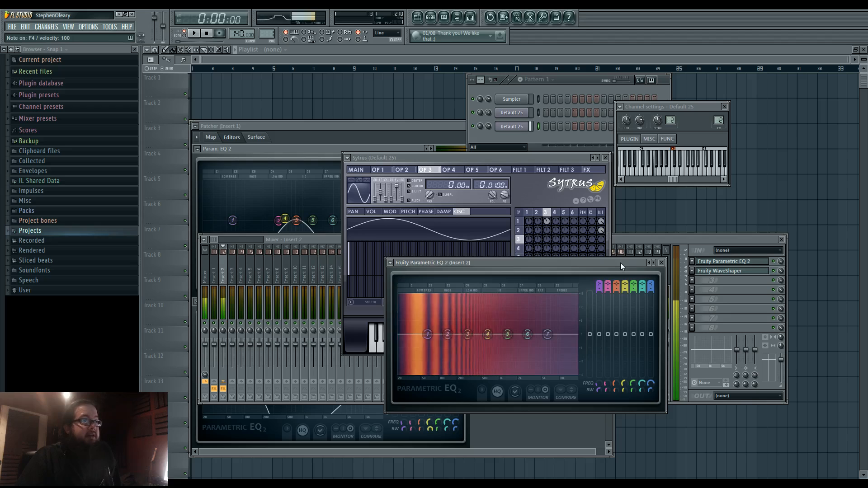
{"action": "key", "text": "r"}
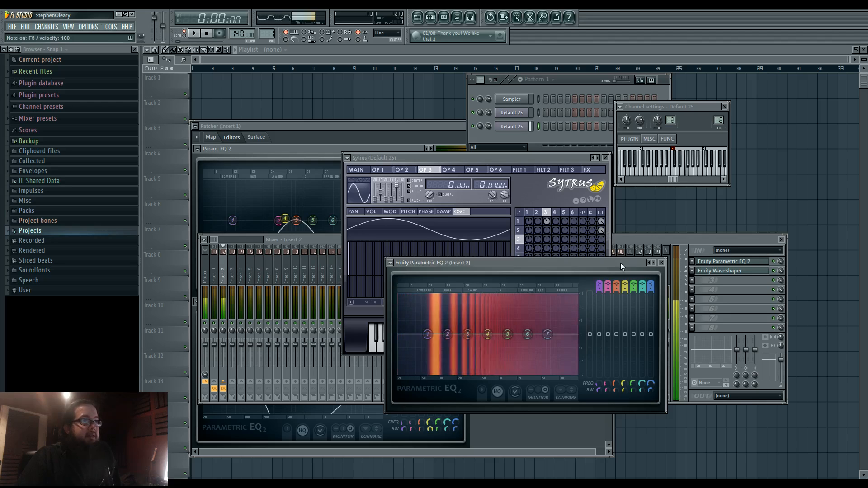
{"action": "key", "text": "x"}
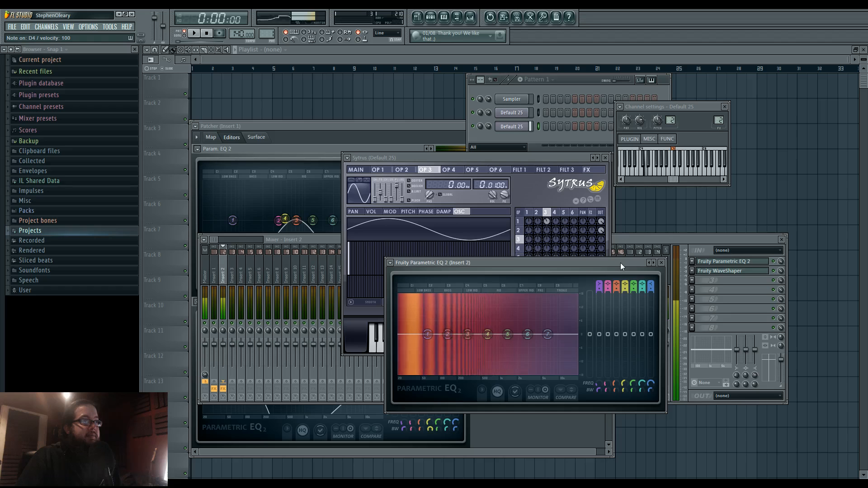
- Move Fruity Parametric EQ 2 below the WaveShaper and play F5 and G4 to compare the distorted spectrum
{"action": "left_click", "coordinate": [712, 263]}
{"action": "scroll", "coordinate": [712, 262], "scroll_direction": "down", "scroll_amount": 1}
{"action": "left_click", "coordinate": [712, 271]}
{"action": "left_click", "coordinate": [711, 272]}
{"action": "left_click", "coordinate": [711, 271]}
{"action": "key", "text": "r"}
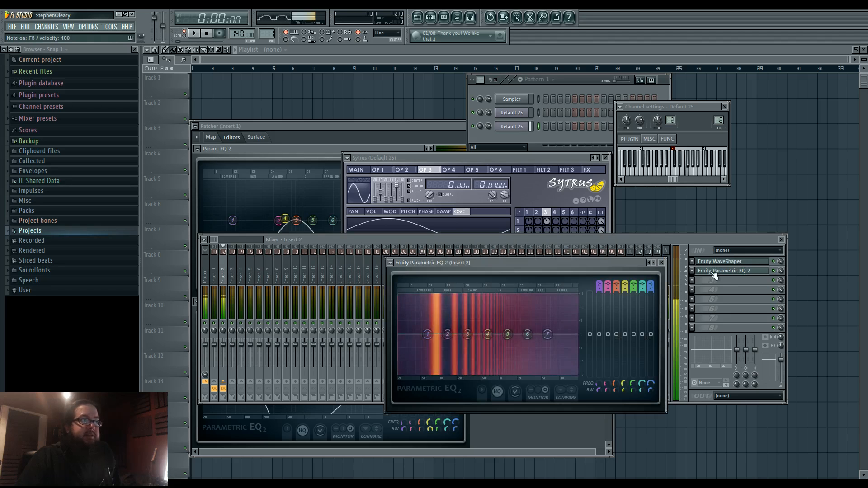
{"action": "key", "text": "b"}
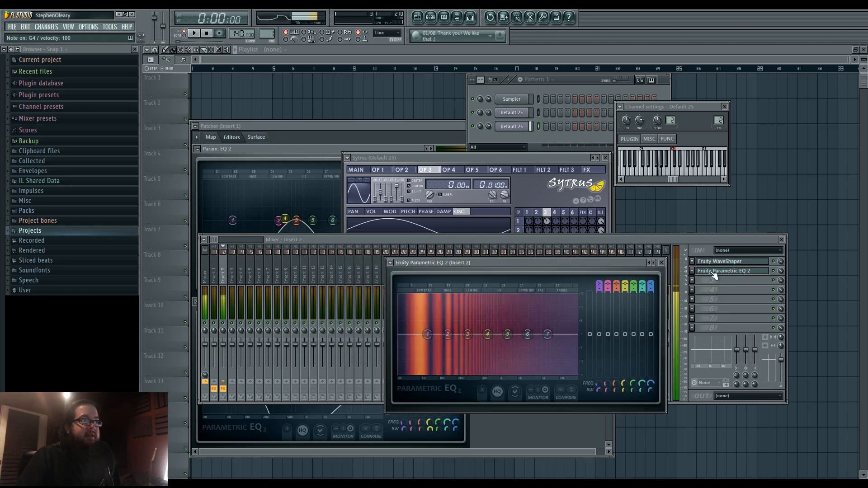
- Move Fruity Parametric EQ 2 back above the WaveShaper in insert 2's chain and play high notes
{"action": "left_click", "coordinate": [711, 271]}
{"action": "scroll", "coordinate": [711, 271], "scroll_direction": "up", "scroll_amount": 1}
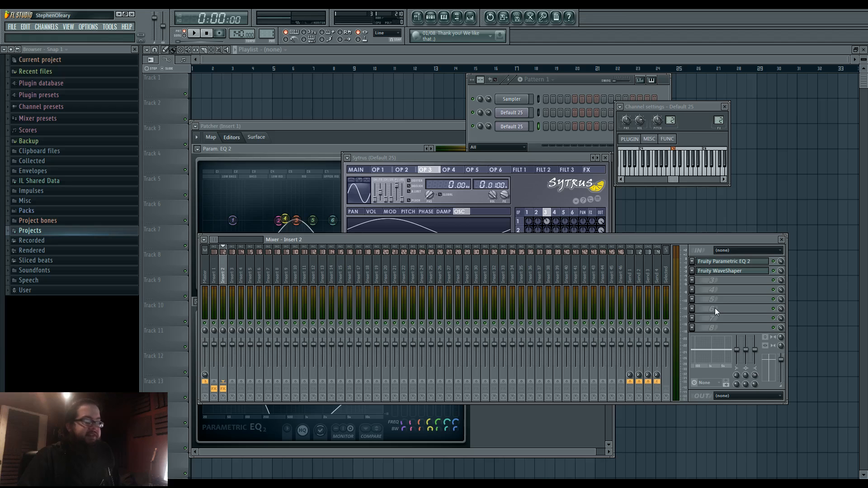
{"action": "key", "text": "e"}
{"action": "key", "text": "r"}
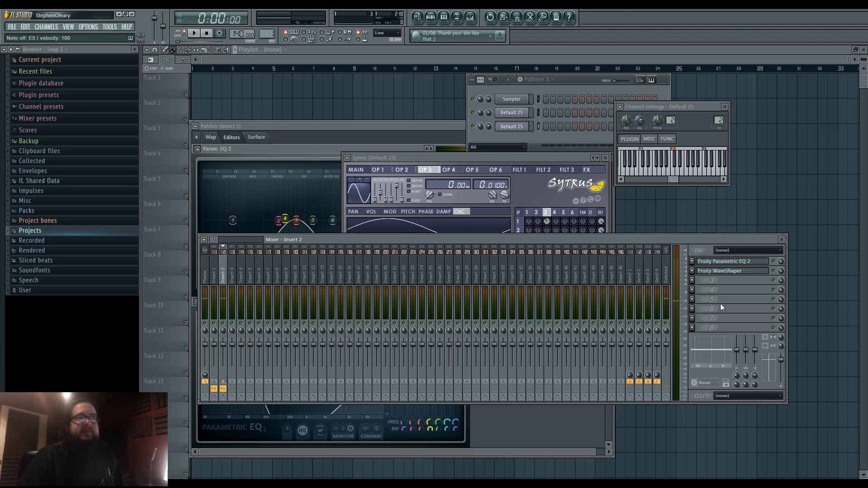
- Try -9% frequency modulation from operator 3 to operator 1 with a played note, and reset the amount to zero
{"action": "left_click", "coordinate": [573, 159]}
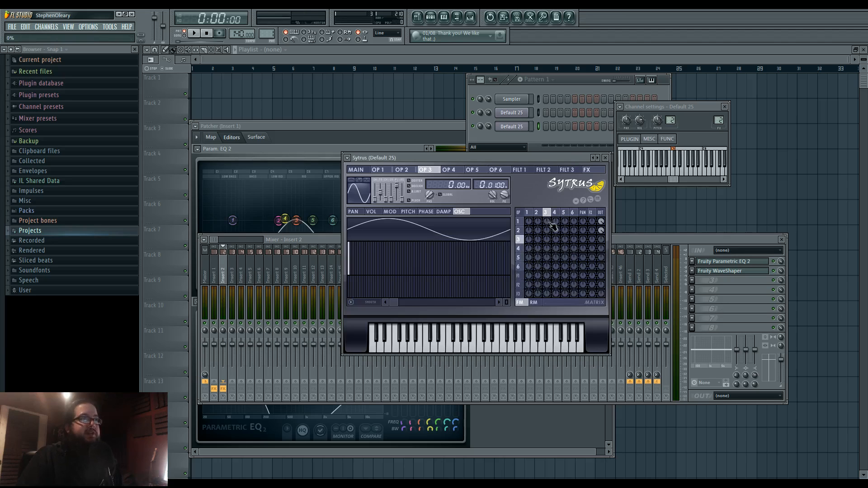
{"action": "left_click_drag", "start_coordinate": [548, 228], "coordinate": [548, 234]}
{"action": "key", "text": "e"}
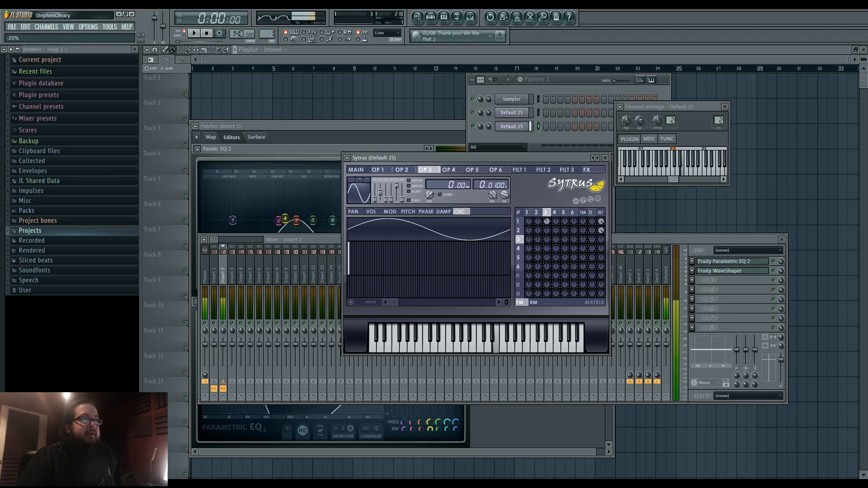
{"action": "left_click", "coordinate": [547, 222], "text": "alt"}
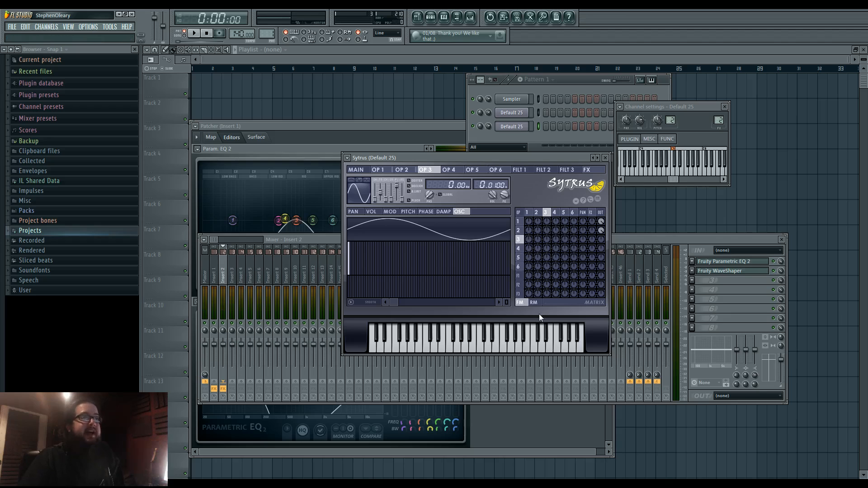
- Apply strong negative ring modulation from operator 3 to operator 2, play low and high notes, and review operators 1 and 2
{"action": "left_click", "coordinate": [535, 304]}
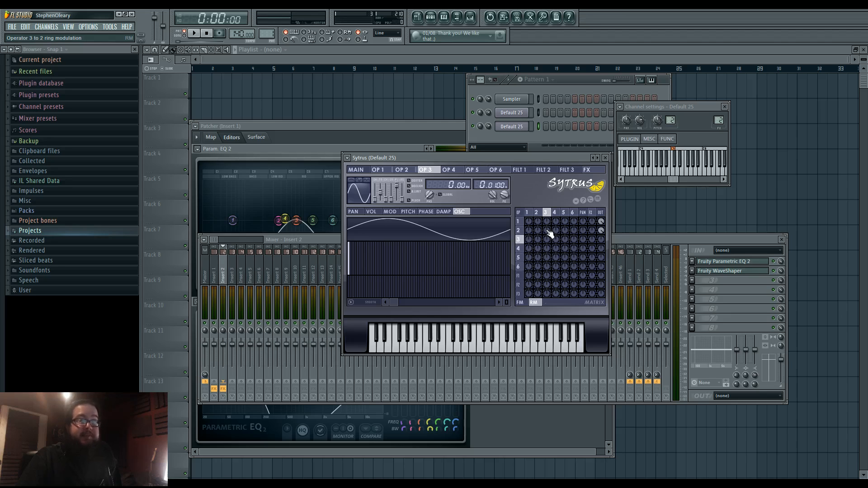
{"action": "left_click_drag", "start_coordinate": [548, 231], "coordinate": [548, 253]}
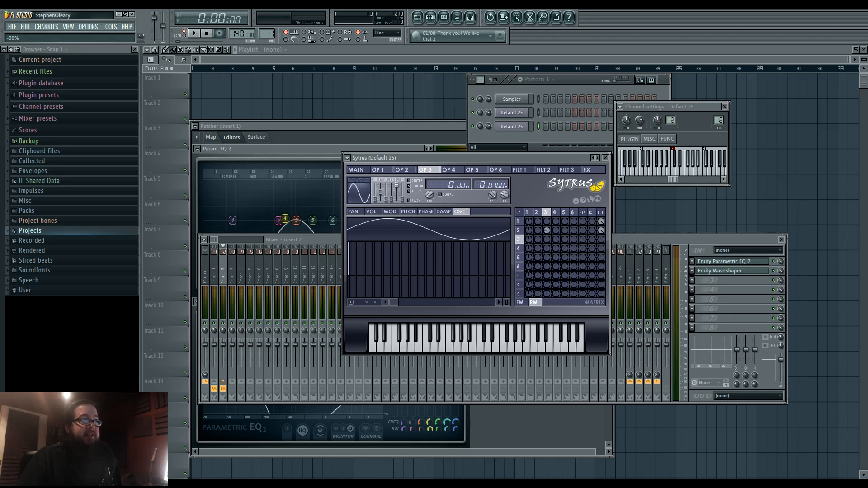
{"action": "key", "text": "v"}
{"action": "key", "text": "r"}
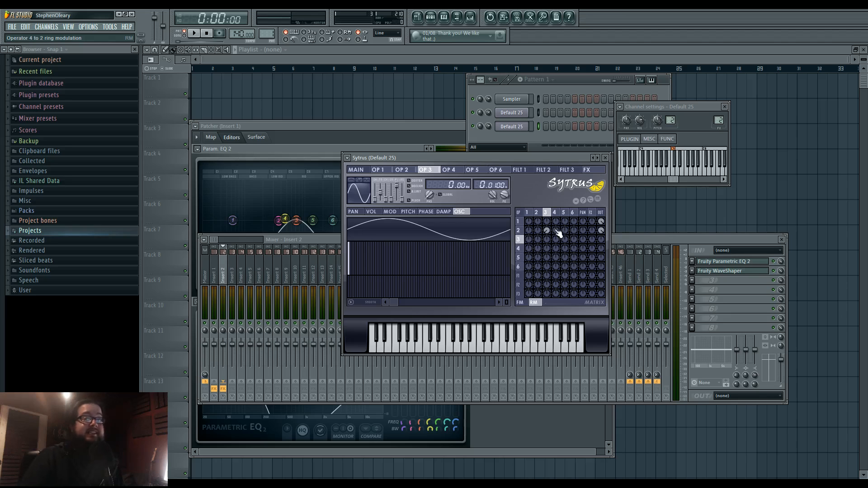
{"action": "left_click", "coordinate": [528, 213]}
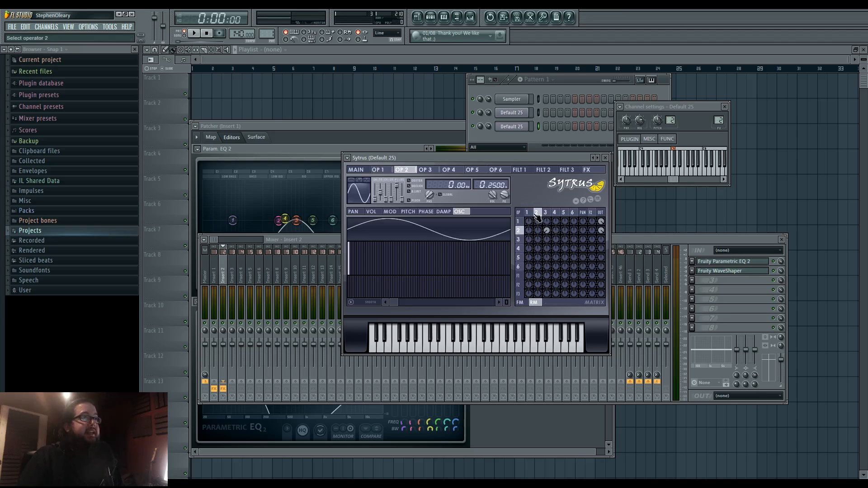
{"action": "left_click", "coordinate": [536, 213]}
- Open the first Sytrus channel beside the Patcher equalizers, shift the upper equalizer's band 3 peak and select operator 2
{"action": "left_click", "coordinate": [512, 113]}
{"action": "left_click_drag", "start_coordinate": [537, 159], "coordinate": [545, 202]}
{"action": "left_click_drag", "start_coordinate": [297, 222], "coordinate": [287, 221]}
{"action": "left_click_drag", "start_coordinate": [667, 200], "coordinate": [655, 196]}
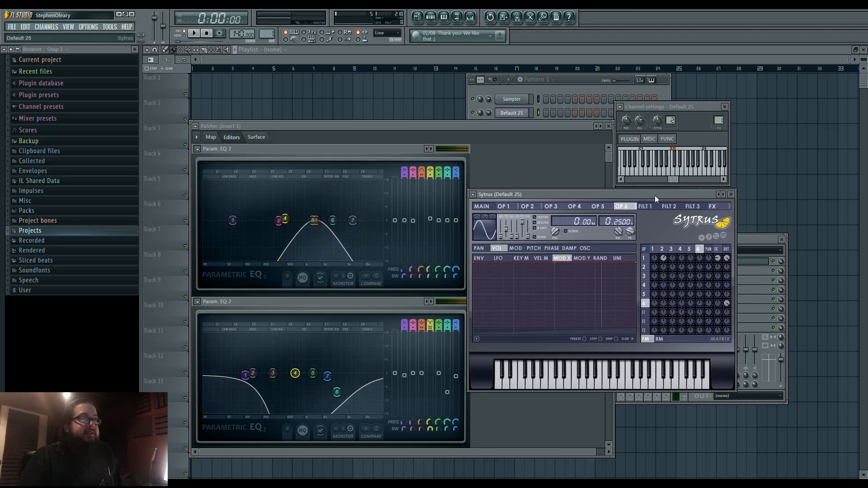
{"action": "left_click", "coordinate": [661, 250]}
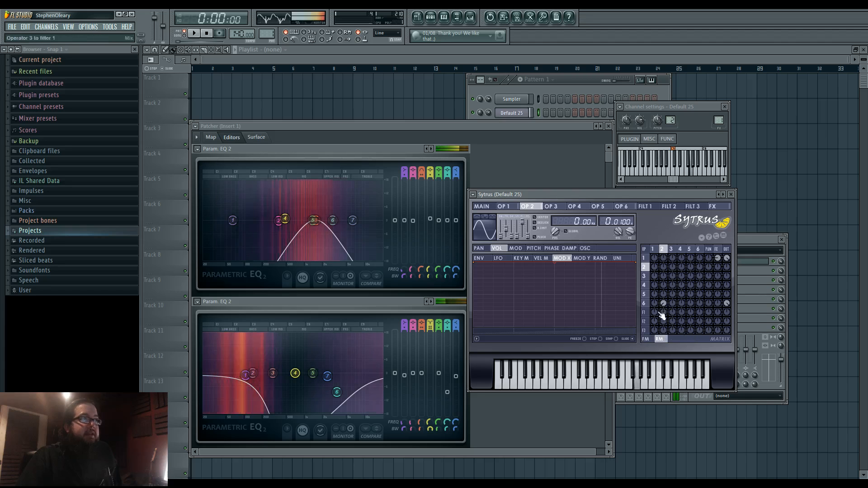
- Raise the band 3 peak's frequency in Patcher's upper equalizer, play a note and show the first Sytrus channel's effects page
{"action": "mouse_move", "coordinate": [327, 230]}
{"action": "left_mouse_down"}
{"action": "mouse_move", "coordinate": [255, 226]}
{"action": "mouse_move", "coordinate": [333, 228]}
{"action": "mouse_move", "coordinate": [348, 220]}
{"action": "mouse_move", "coordinate": [249, 220]}
{"action": "mouse_move", "coordinate": [343, 220]}
{"action": "mouse_move", "coordinate": [262, 221]}
{"action": "mouse_move", "coordinate": [330, 220]}
{"action": "left_mouse_up"}
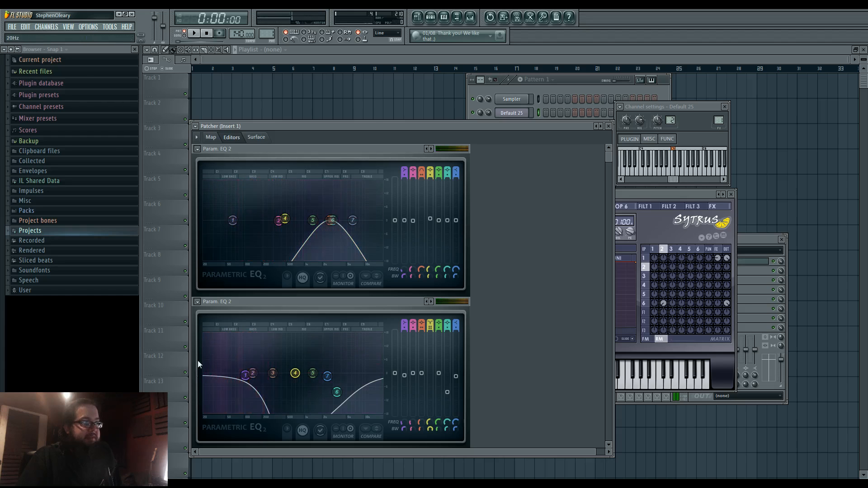
{"action": "key", "text": "c"}
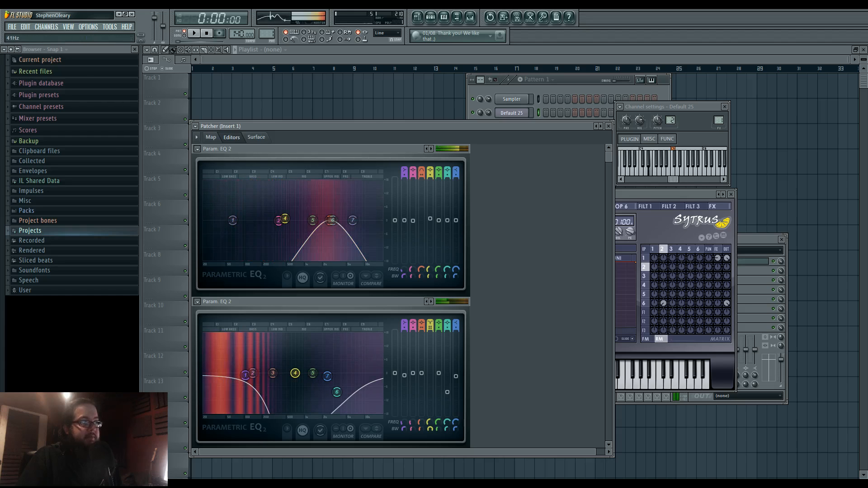
{"action": "left_click", "coordinate": [678, 195]}
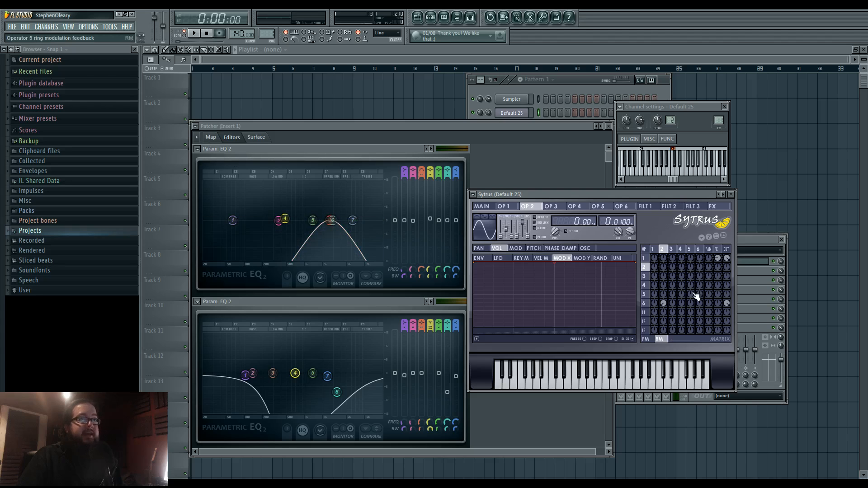
{"action": "left_click", "coordinate": [718, 250]}
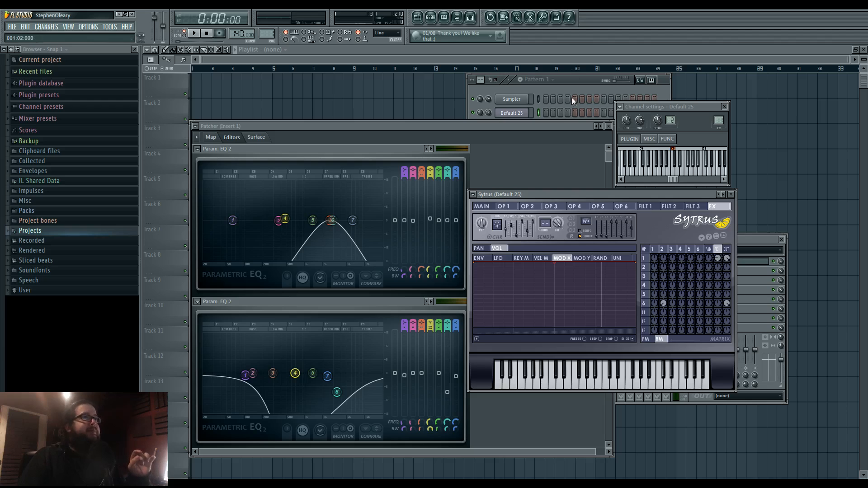
- Bring the playlist and channel rack forward, reopen the third channel's Sytrus and place its window below the rack
{"action": "left_click", "coordinate": [572, 72]}
{"action": "left_click", "coordinate": [431, 18]}
{"action": "left_click", "coordinate": [512, 129]}
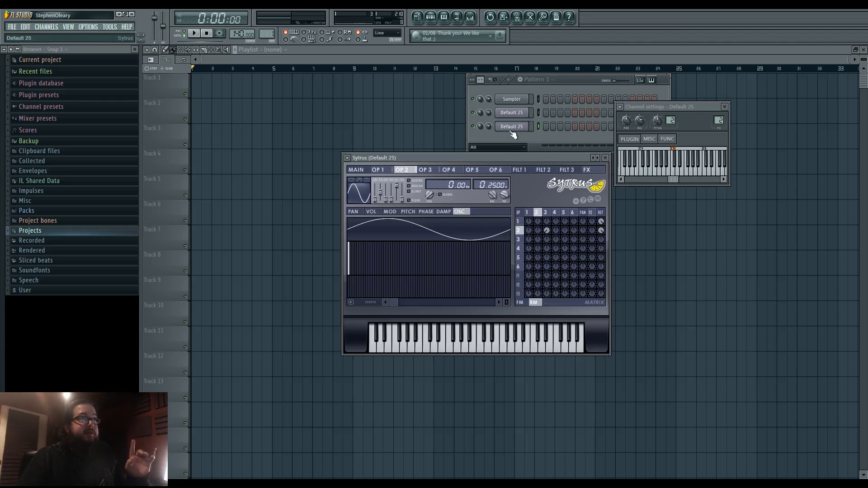
{"action": "left_click_drag", "start_coordinate": [518, 157], "coordinate": [517, 190]}
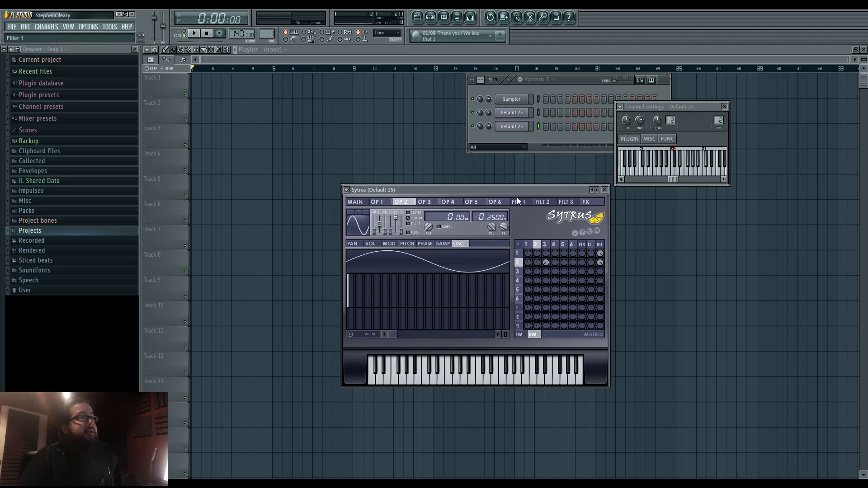
- Show the frequency modulation matrix and compare the oscillator shapes of operators 1 and 2
{"action": "left_click", "coordinate": [519, 335]}
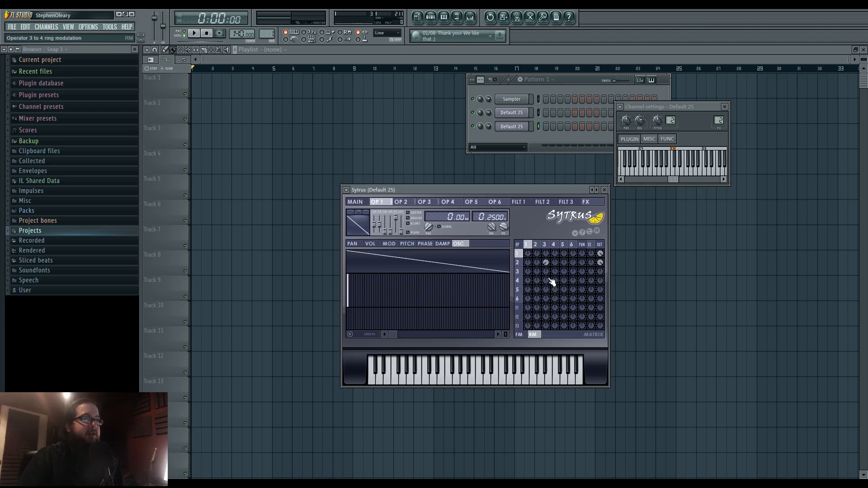
{"action": "left_click", "coordinate": [533, 335]}
{"action": "left_click", "coordinate": [519, 334]}
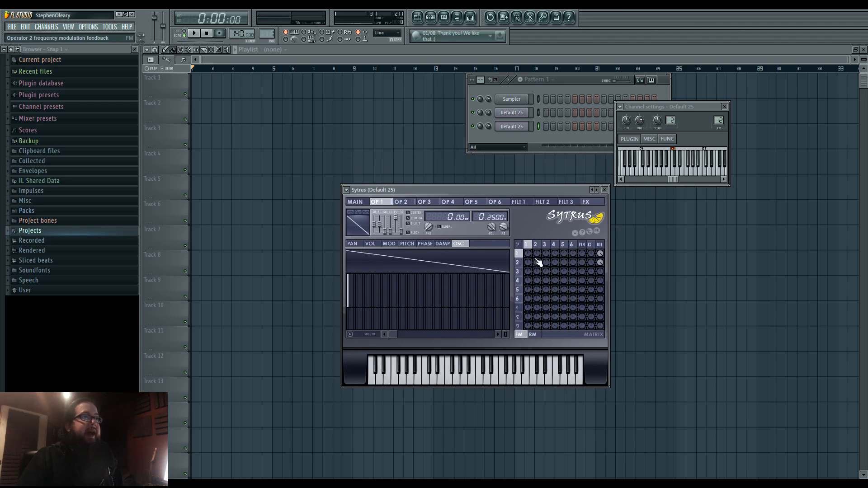
{"action": "left_click", "coordinate": [536, 245]}
{"action": "left_click", "coordinate": [528, 245]}
{"action": "left_click", "coordinate": [535, 246]}
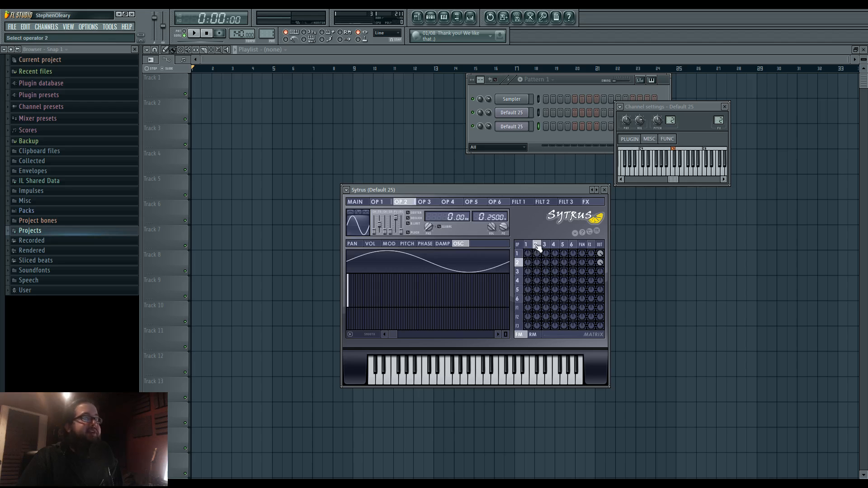
{"action": "left_click", "coordinate": [527, 245]}
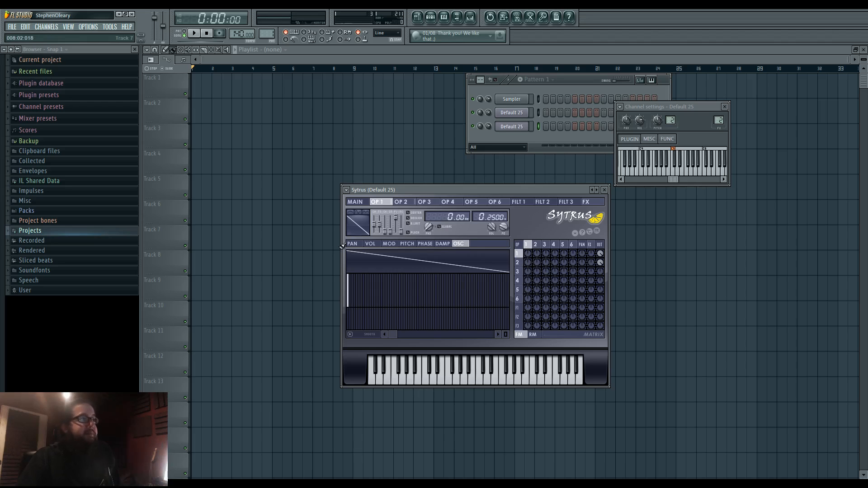
- Convert operator 1's shape to sine harmonics, turn off operator 2's output, play notes and look over the harmonics
{"action": "left_click", "coordinate": [358, 229]}
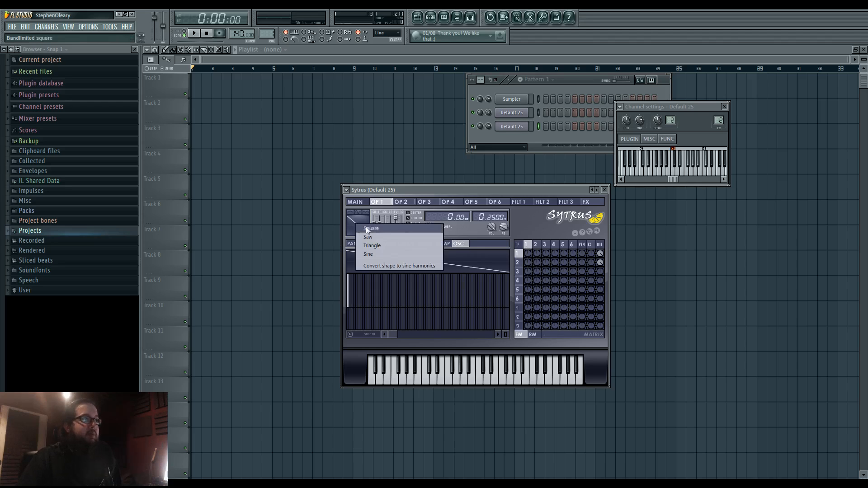
{"action": "left_click", "coordinate": [394, 267]}
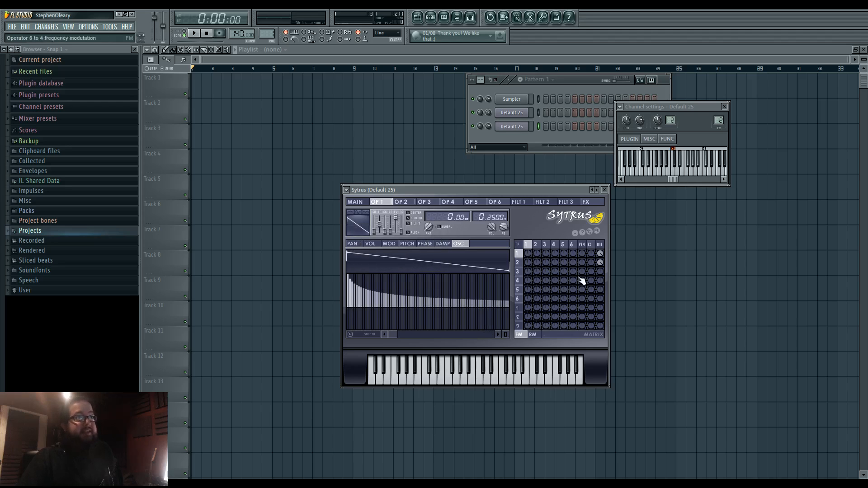
{"action": "right_click", "coordinate": [602, 265]}
{"action": "key", "text": "b"}
{"action": "key", "text": "t"}
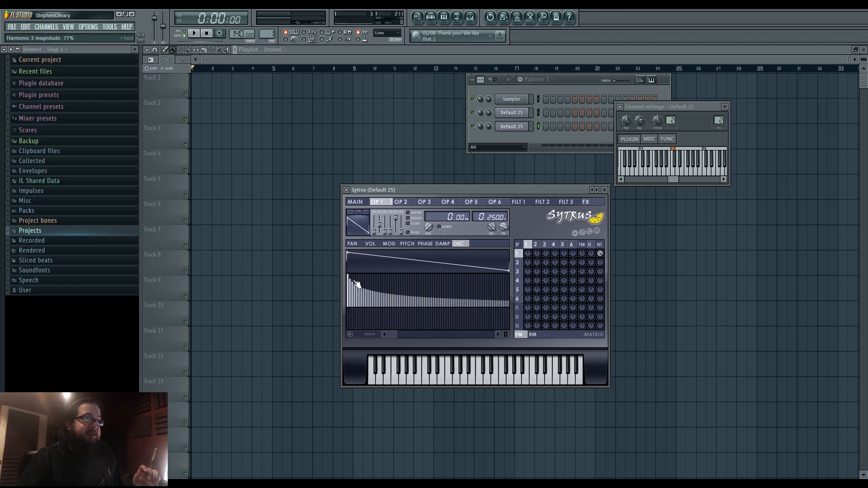
{"action": "mouse_move", "coordinate": [358, 321]}
{"action": "left_mouse_down"}
{"action": "mouse_move", "coordinate": [351, 325]}
{"action": "mouse_move", "coordinate": [348, 313]}
{"action": "mouse_move", "coordinate": [357, 308]}
{"action": "left_mouse_up"}
{"action": "mouse_move", "coordinate": [395, 335]}
{"action": "left_mouse_down"}
{"action": "mouse_move", "coordinate": [492, 336]}
{"action": "mouse_move", "coordinate": [385, 334]}
{"action": "left_mouse_up"}
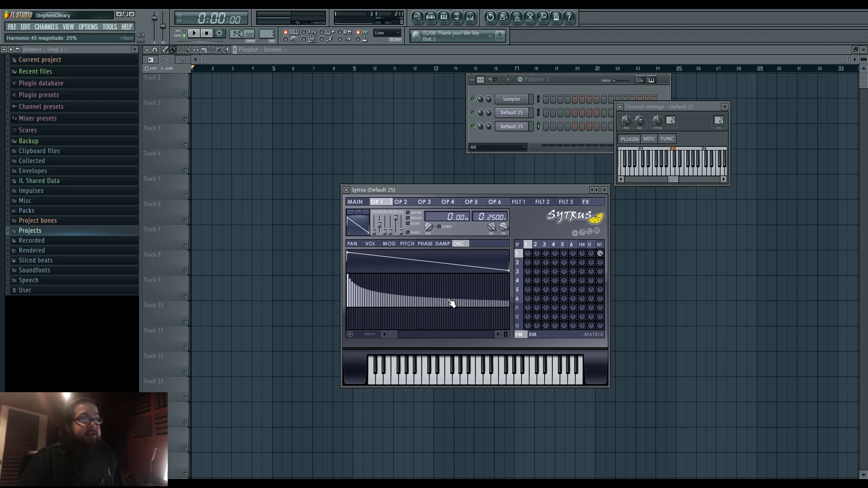
- Open Fruity Parametric EQ 2 on mixer insert 2, arrange it beside the Sytrus window without overlap and play a note
{"action": "mouse_move", "coordinate": [465, 190]}
{"action": "left_mouse_down"}
{"action": "mouse_move", "coordinate": [473, 192]}
{"action": "mouse_move", "coordinate": [463, 208]}
{"action": "mouse_move", "coordinate": [461, 197]}
{"action": "left_mouse_up"}
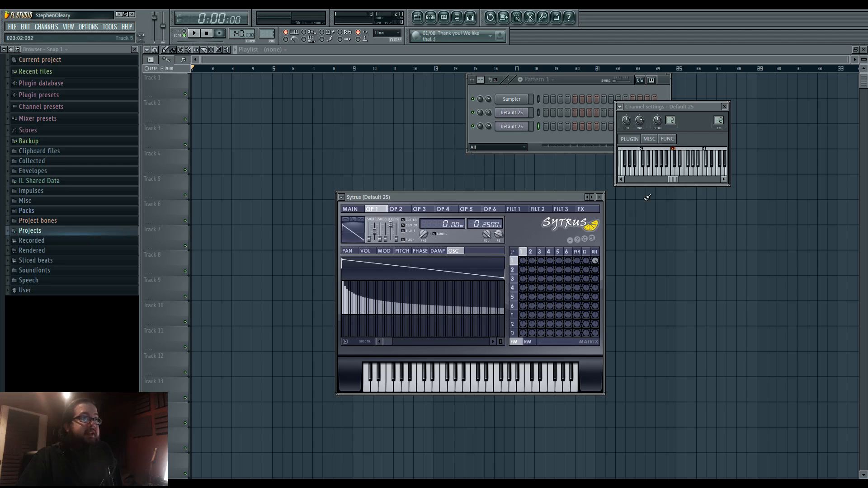
{"action": "left_click", "coordinate": [709, 124]}
{"action": "key", "text": "F9"}
{"action": "left_click", "coordinate": [738, 262]}
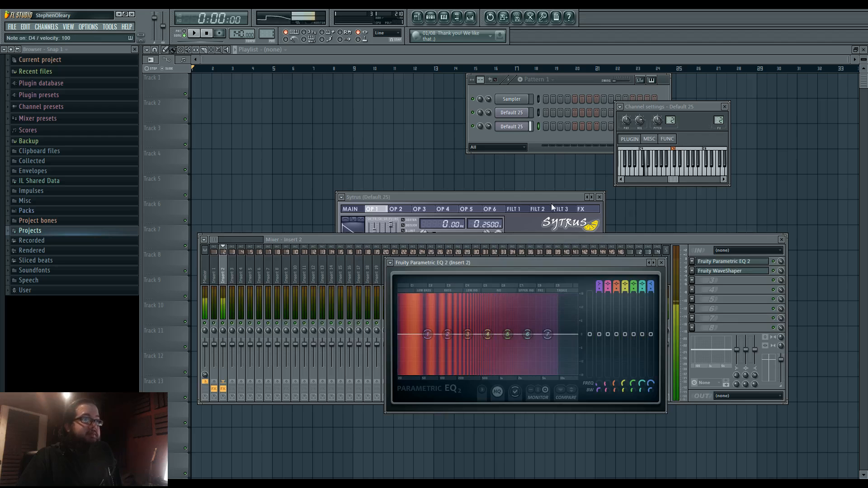
{"action": "left_click_drag", "start_coordinate": [533, 203], "coordinate": [716, 123]}
{"action": "left_click_drag", "start_coordinate": [493, 263], "coordinate": [319, 297]}
{"action": "left_click_drag", "start_coordinate": [599, 234], "coordinate": [735, 338]}
{"action": "key", "text": "x"}
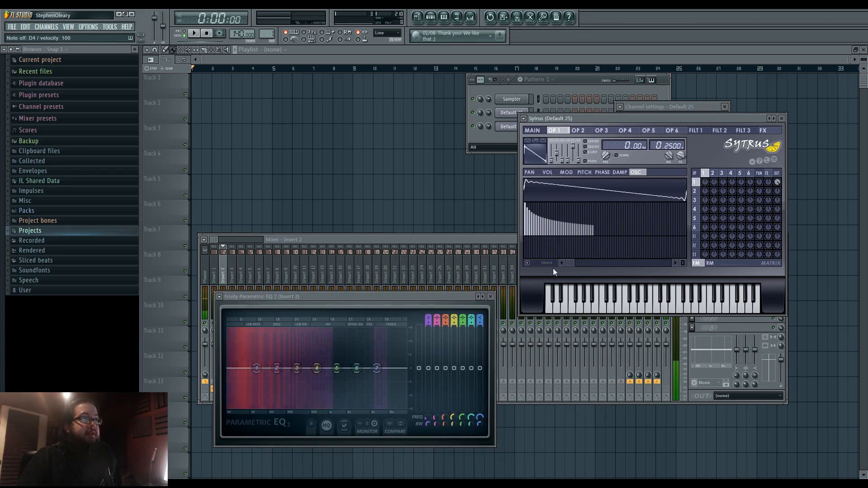
- Erase the remaining high harmonics of operator 1 down to 0% and play notes to compare the spectrum
{"action": "left_click_drag", "start_coordinate": [571, 263], "coordinate": [649, 264]}
{"action": "left_click_drag", "start_coordinate": [534, 238], "coordinate": [685, 235]}
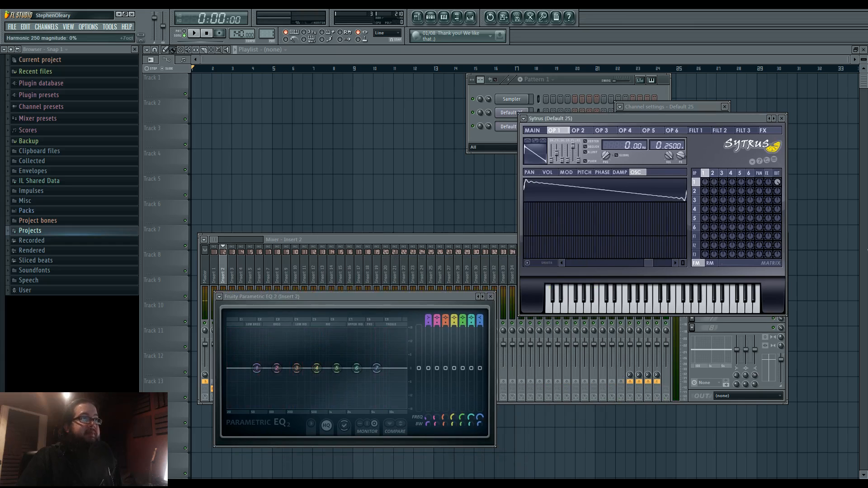
{"action": "key", "text": "v"}
{"action": "key", "text": "x"}
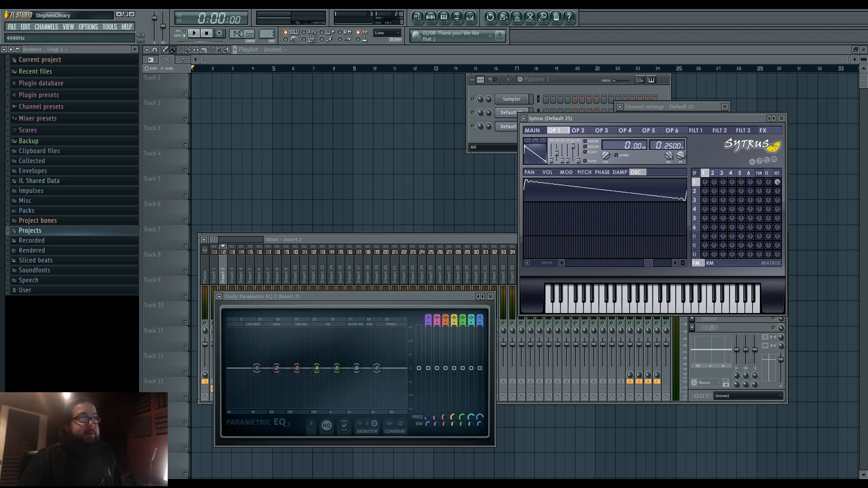
- Reset operator 1 to a saw, convert it to sine harmonics and remove the first harmonic
{"action": "right_click", "coordinate": [537, 149]}
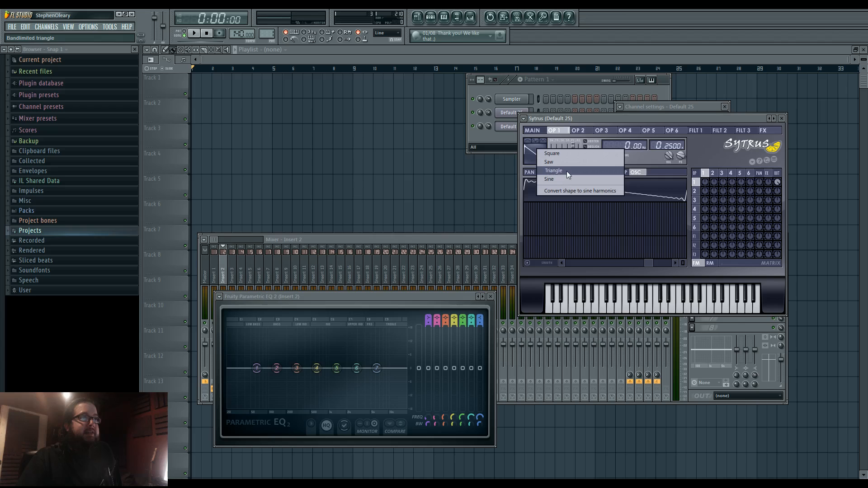
{"action": "left_click", "coordinate": [564, 162]}
{"action": "right_click", "coordinate": [543, 159]}
{"action": "left_click", "coordinate": [563, 201]}
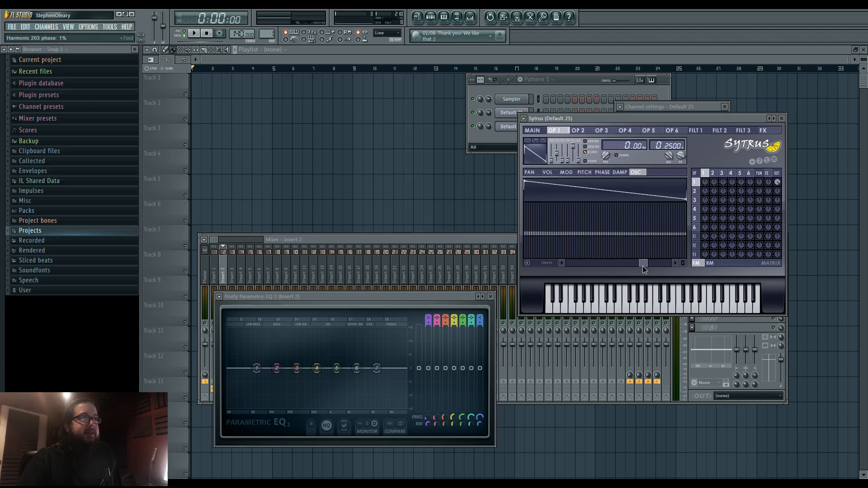
{"action": "left_click_drag", "start_coordinate": [643, 266], "coordinate": [560, 267]}
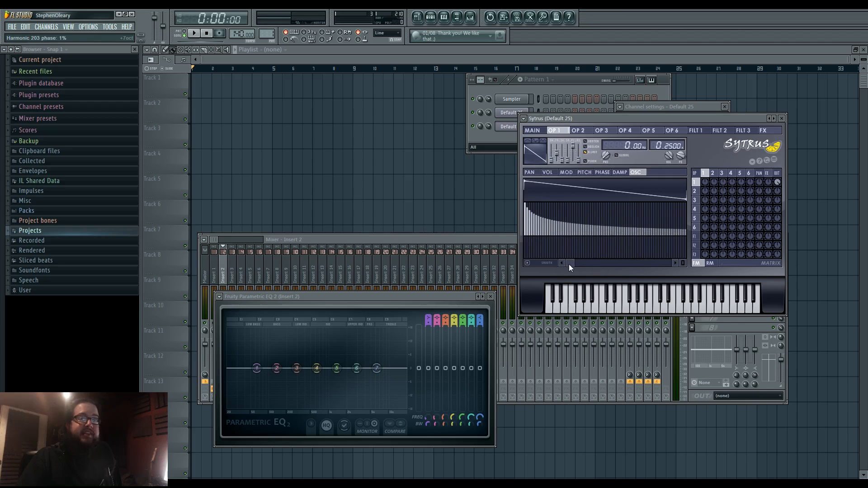
{"action": "left_click", "coordinate": [527, 234]}
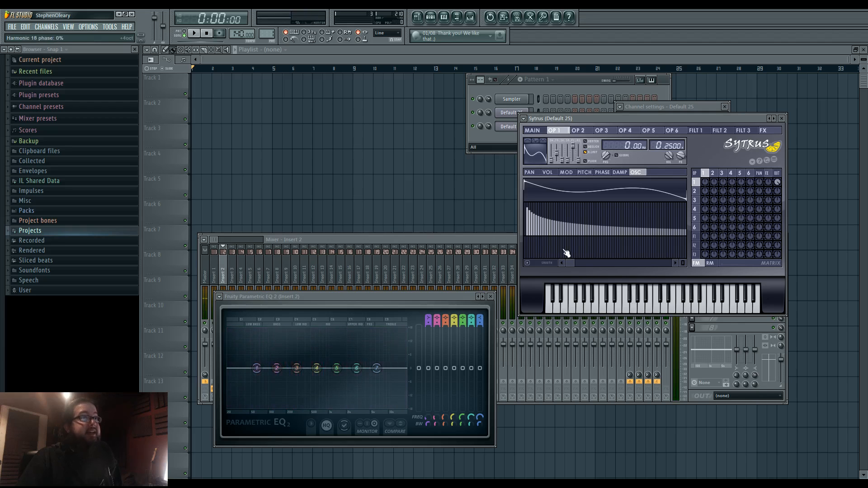
- Turn operator 2's output back up and compare the oscillator shapes of operators 1 and 2
{"action": "left_click_drag", "start_coordinate": [777, 195], "coordinate": [776, 156]}
{"action": "left_click", "coordinate": [697, 192]}
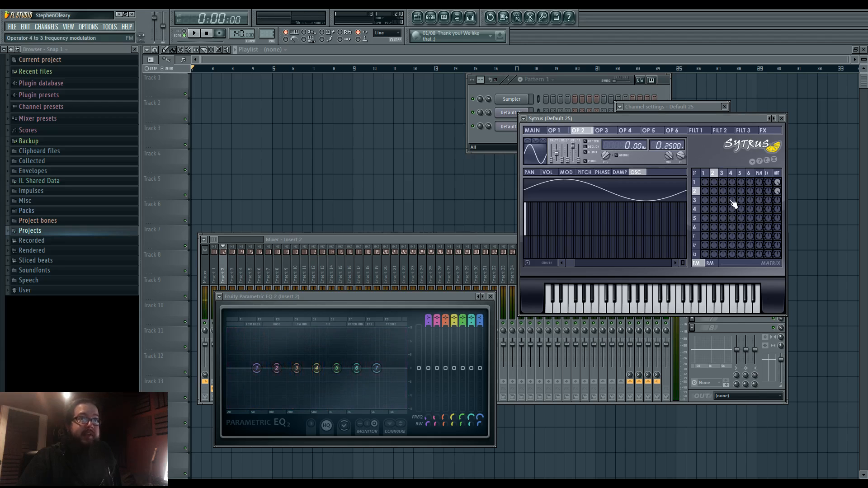
{"action": "left_click", "coordinate": [701, 182]}
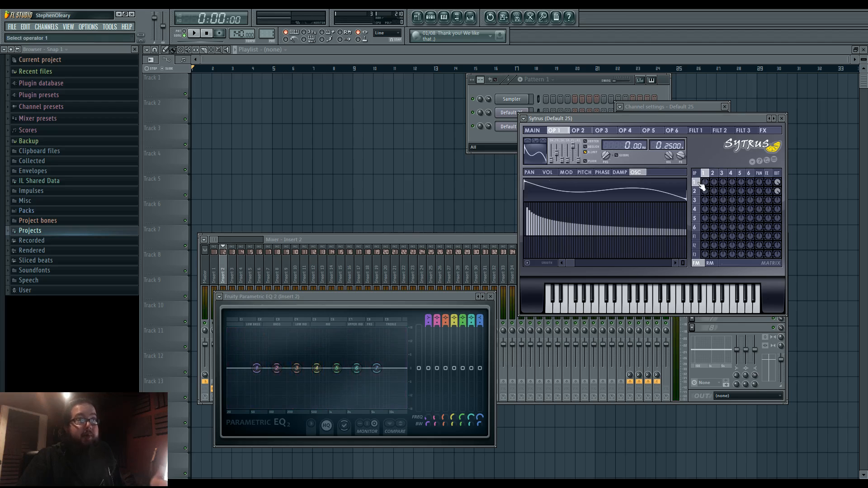
{"action": "left_click", "coordinate": [696, 192]}
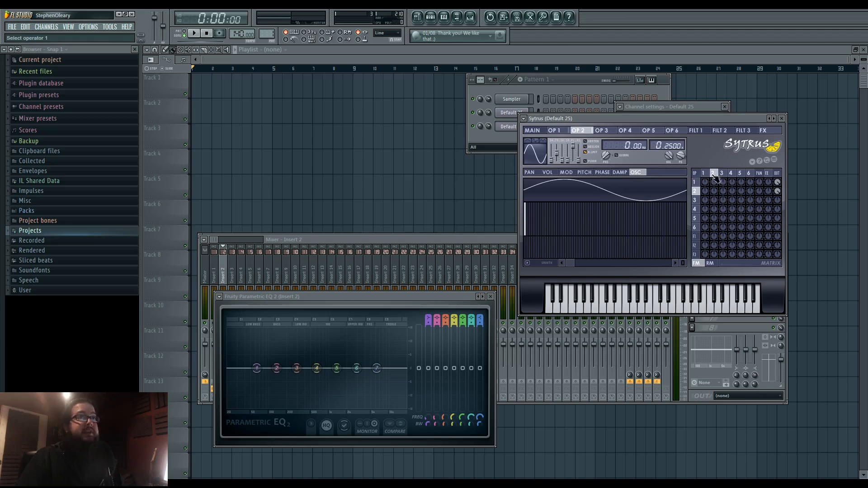
- Raise the operator 3 to 2 ring modulation in the matrix and play notes to view the spectrum
{"action": "left_click", "coordinate": [710, 263]}
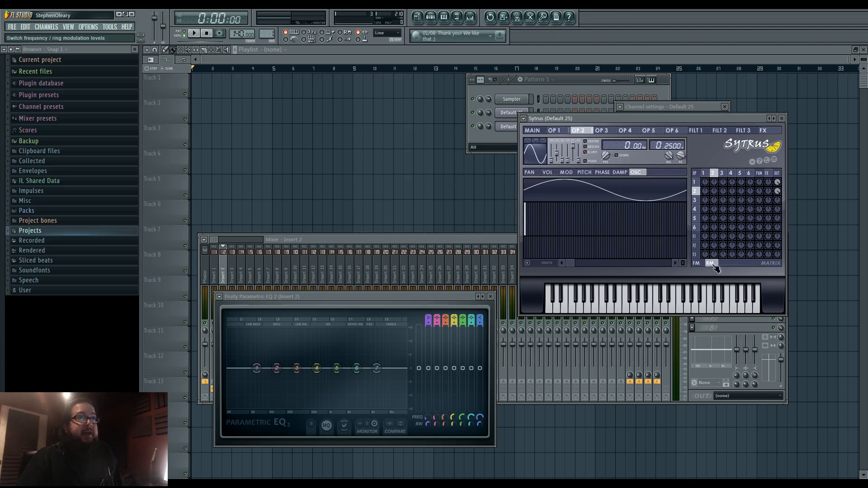
{"action": "left_click", "coordinate": [724, 191]}
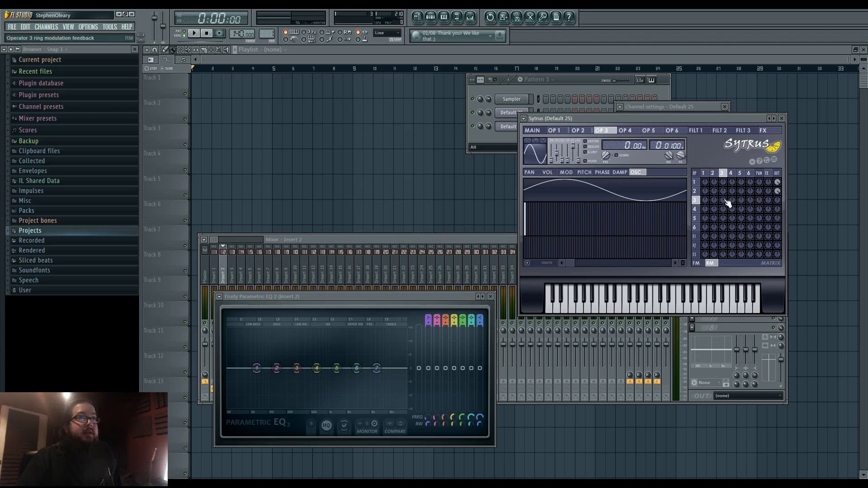
{"action": "left_click_drag", "start_coordinate": [725, 192], "coordinate": [725, 156]}
{"action": "key", "text": "c"}
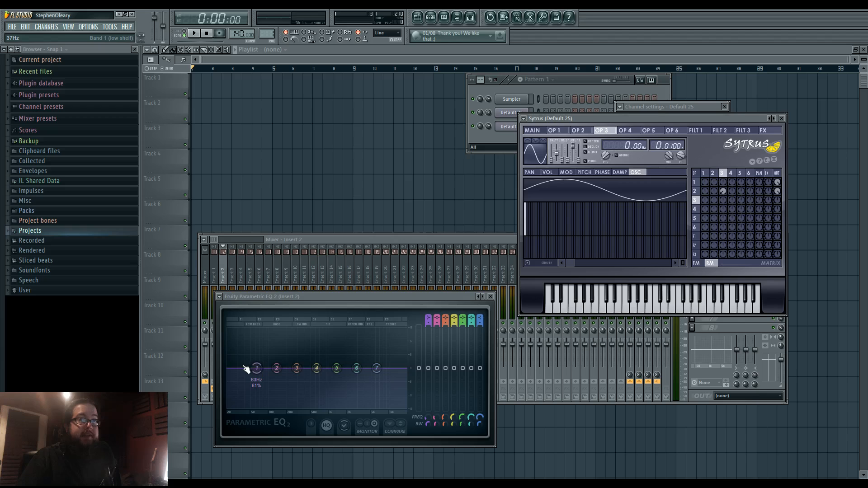
{"action": "key", "text": "c"}
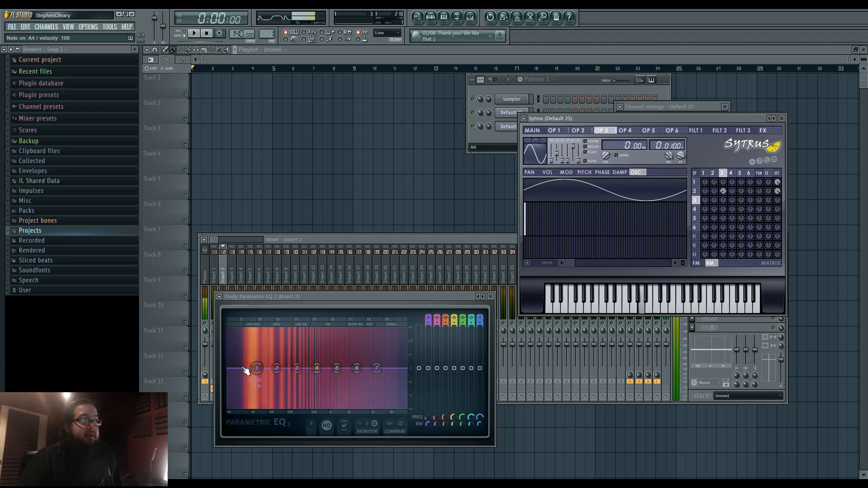
{"action": "key", "text": "v"}
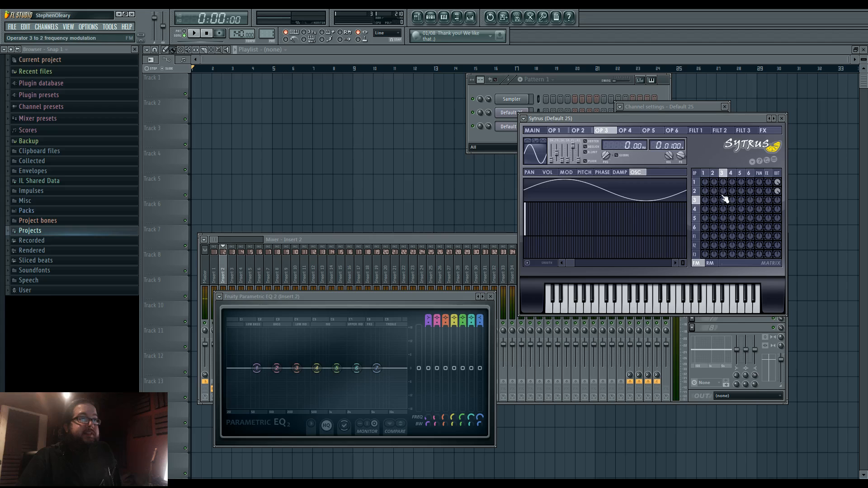
- Try operator 3 to 2 frequency modulation at values such as -20% while playing notes, and reset it
{"action": "key", "text": "x"}
{"action": "left_click_drag", "start_coordinate": [725, 194], "coordinate": [726, 194]}
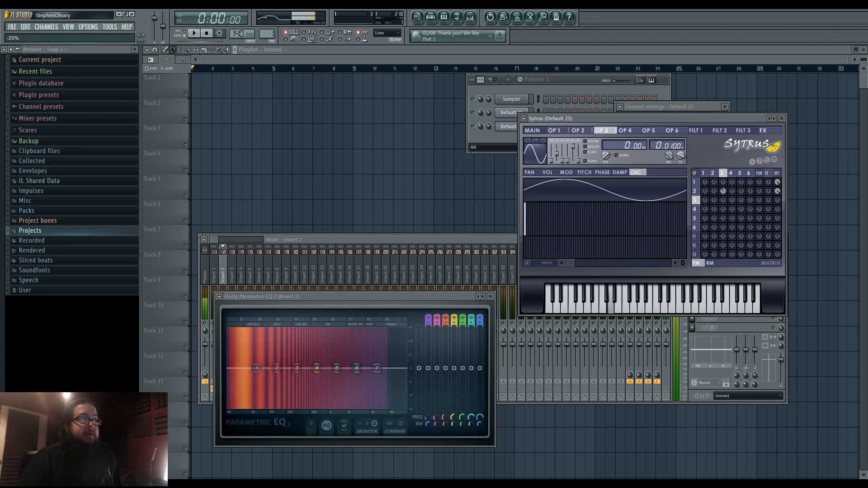
{"action": "key", "text": "r"}
{"action": "key", "text": "b"}
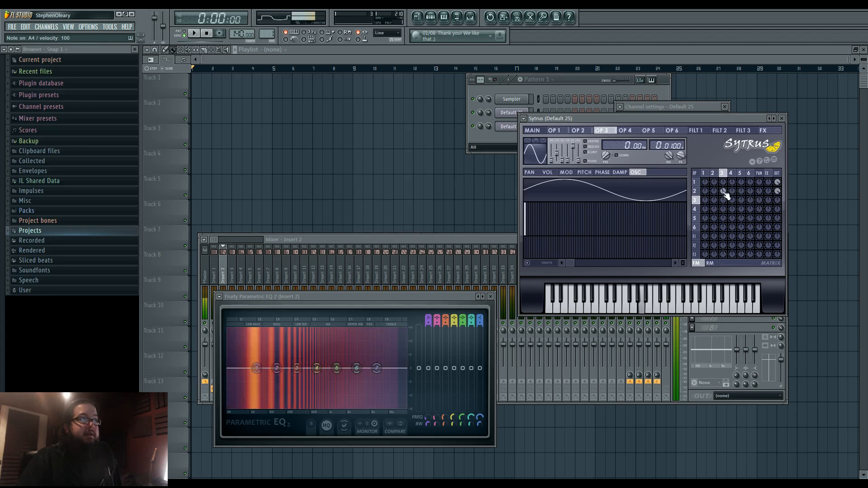
{"action": "left_click_drag", "start_coordinate": [725, 193], "coordinate": [727, 193]}
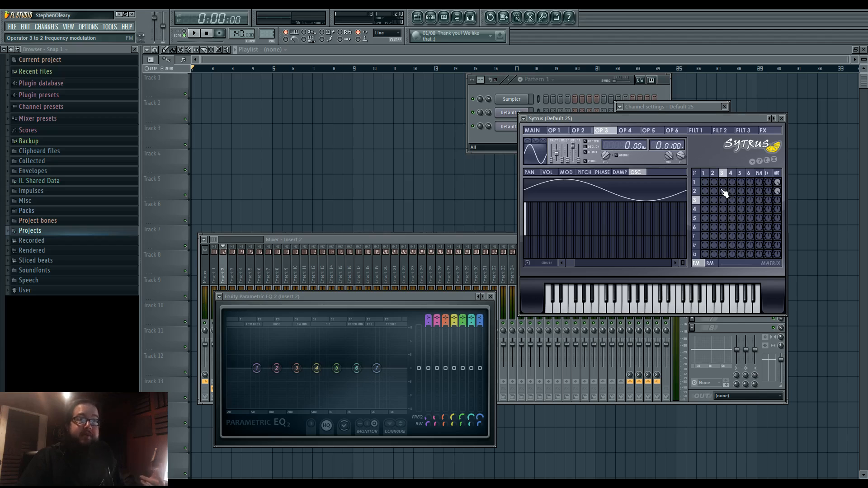
- Select operator 1, try a frequency ratio of 0.2520 while playing notes, and restore the ratio to 0.2500
{"action": "left_click", "coordinate": [705, 173]}
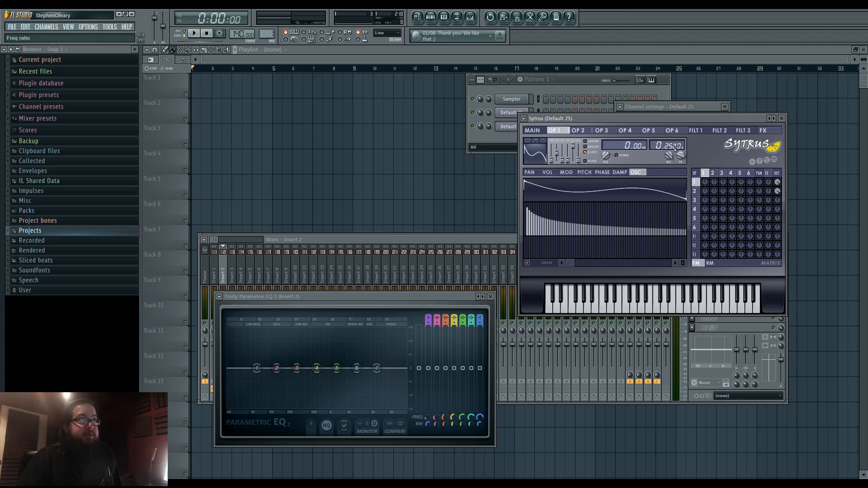
{"action": "key", "text": "c"}
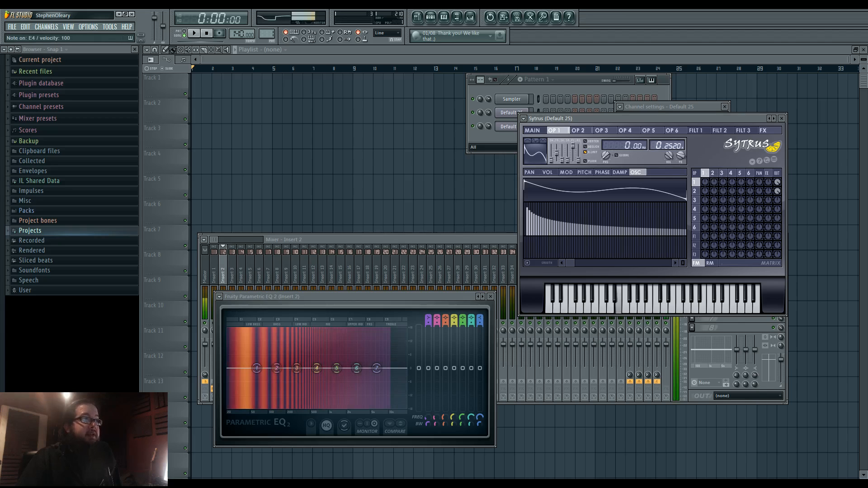
{"action": "key", "text": "n"}
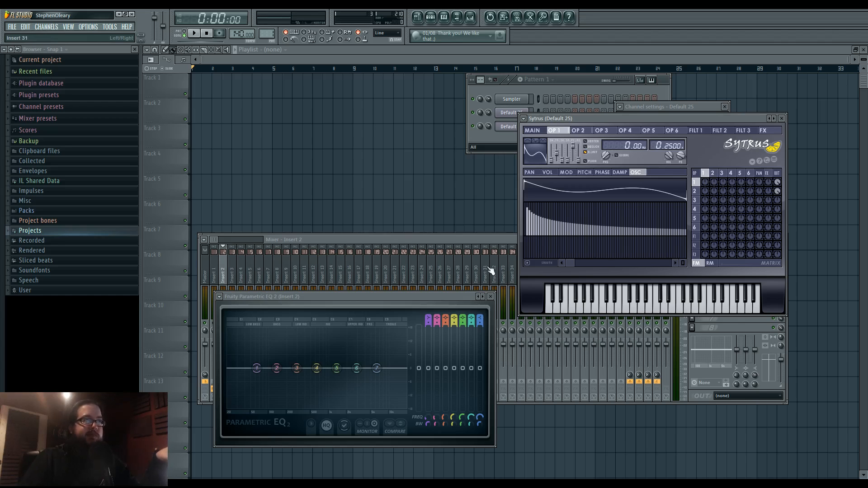
- Bring the Sytrus window back in front of the mixer and adjust the operator 3 to 1 frequency modulation
{"action": "left_click", "coordinate": [478, 240]}
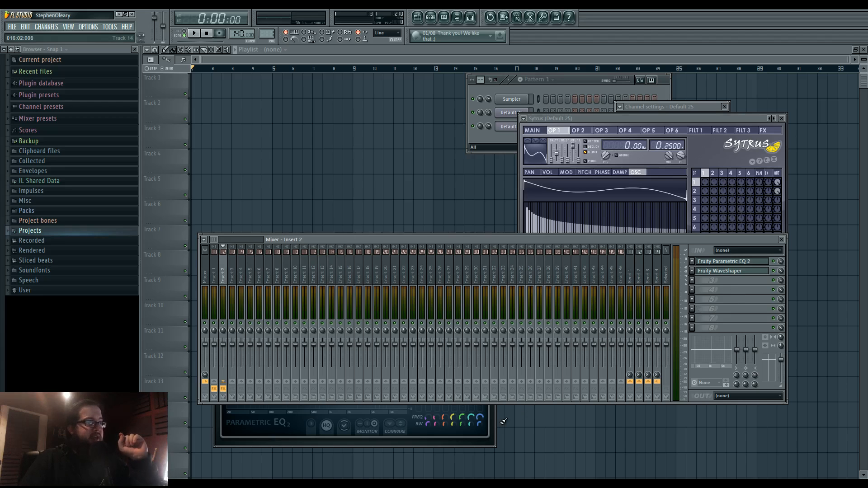
{"action": "left_click", "coordinate": [714, 261]}
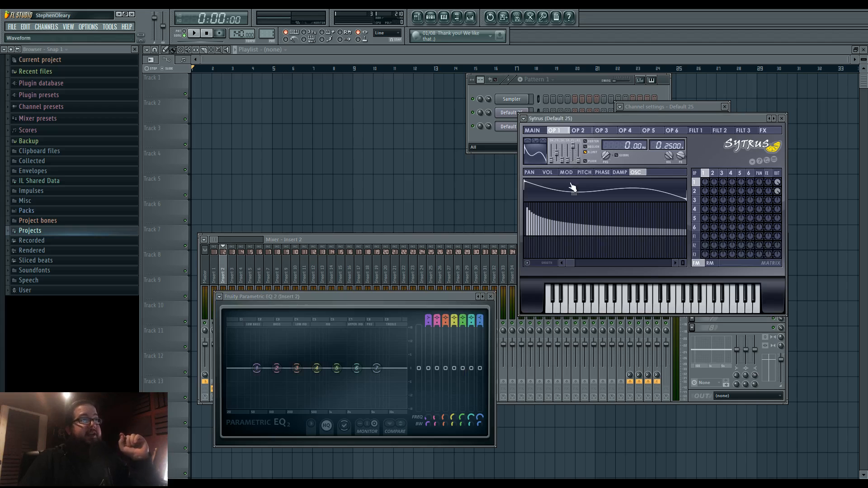
{"action": "left_click", "coordinate": [759, 337]}
{"action": "left_click", "coordinate": [609, 121]}
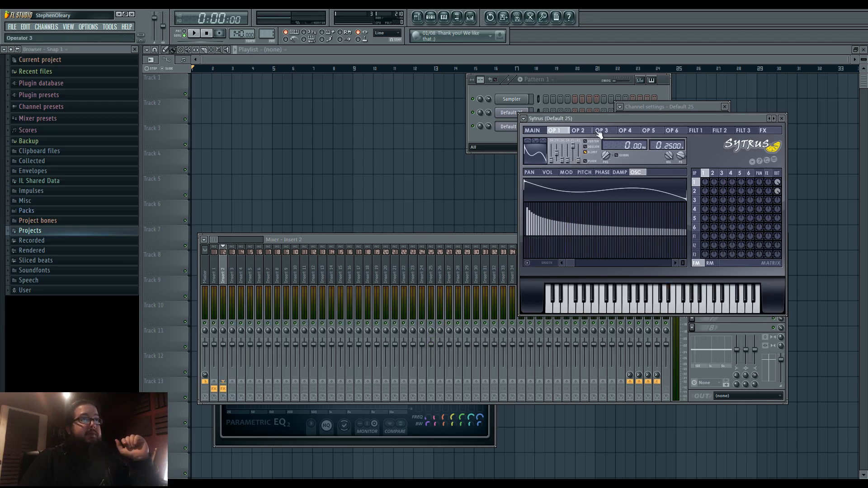
{"action": "scroll", "coordinate": [720, 185], "scroll_direction": "down", "scroll_amount": 2}
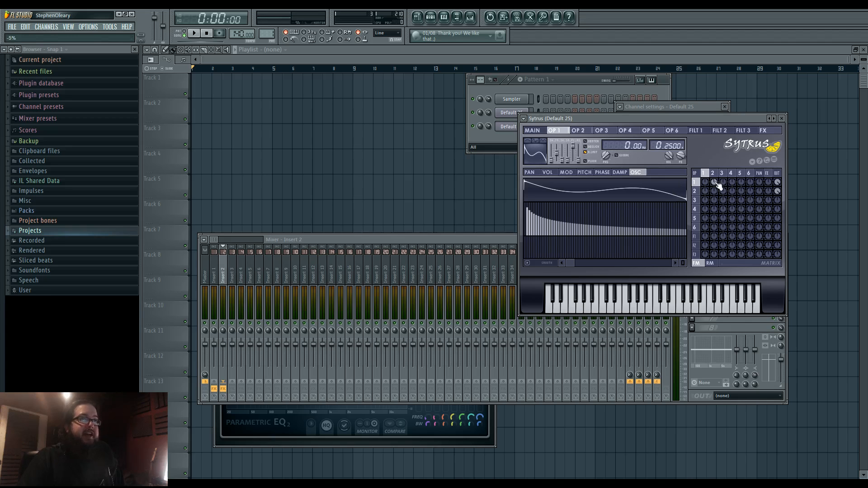
{"action": "left_click_drag", "start_coordinate": [724, 182], "coordinate": [724, 186]}
- Bring the mixer forward and reopen Fruity Parametric EQ 2 from insert 2
{"action": "left_click", "coordinate": [732, 334]}
{"action": "left_click", "coordinate": [733, 262]}
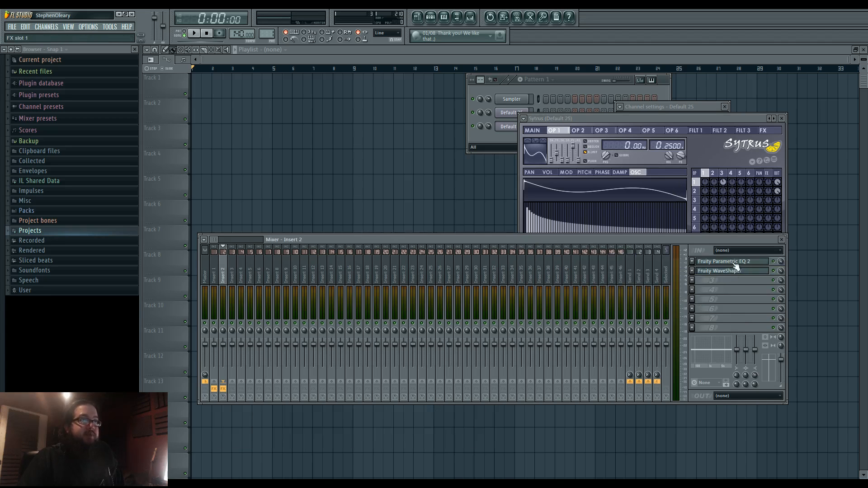
{"action": "left_click", "coordinate": [734, 263]}
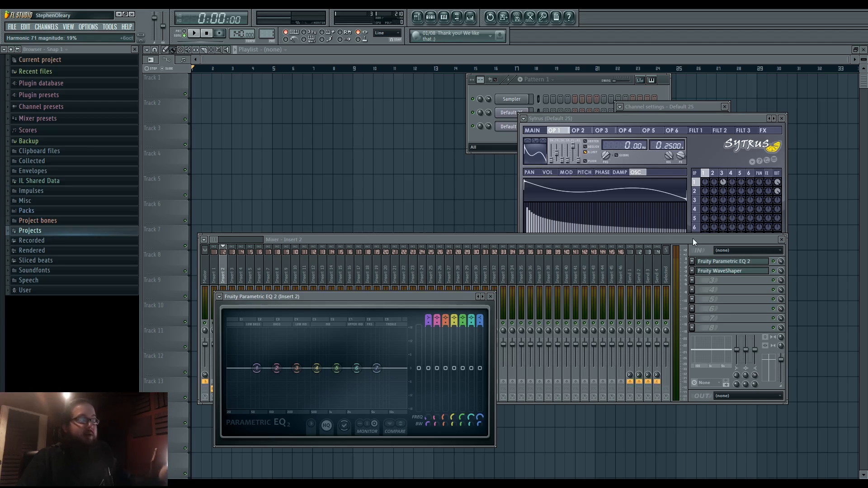
- Shift the mixer window lower, open the first Sytrus channel and move its window clear of the channel rack
{"action": "left_click_drag", "start_coordinate": [693, 237], "coordinate": [703, 275]}
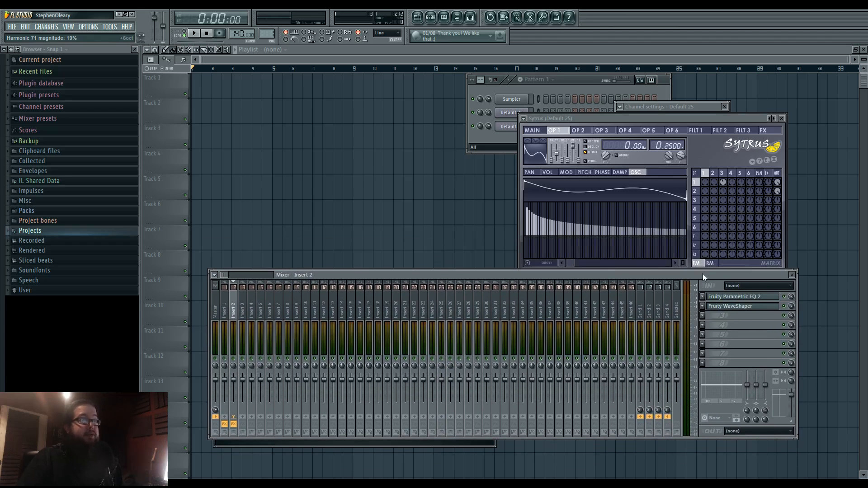
{"action": "left_click", "coordinate": [513, 113]}
{"action": "left_click_drag", "start_coordinate": [550, 195], "coordinate": [373, 171]}
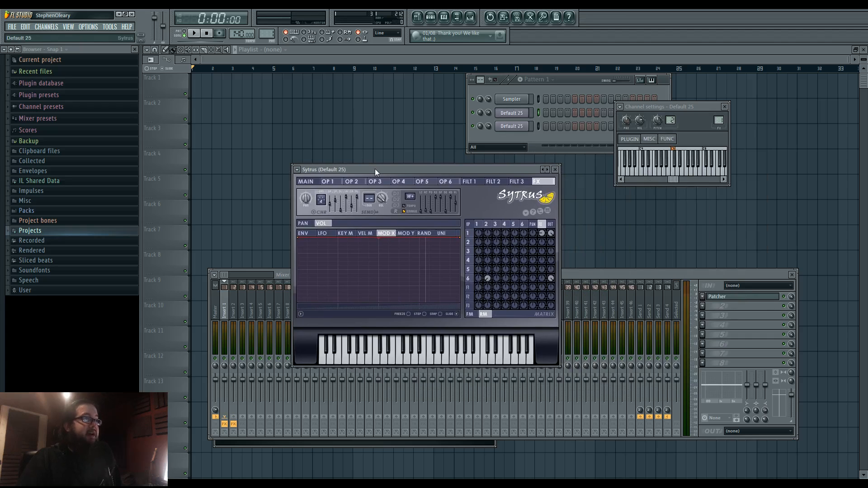
- Open Patcher from insert 1 and lower band 3 of its upper Param. EQ 2 to about 191 Hz
{"action": "left_click", "coordinate": [726, 300]}
{"action": "left_click_drag", "start_coordinate": [285, 220], "coordinate": [262, 220]}
- Bring the first Sytrus channel's window forward and move it clear of both equalizers in Patcher
{"action": "left_click", "coordinate": [516, 113]}
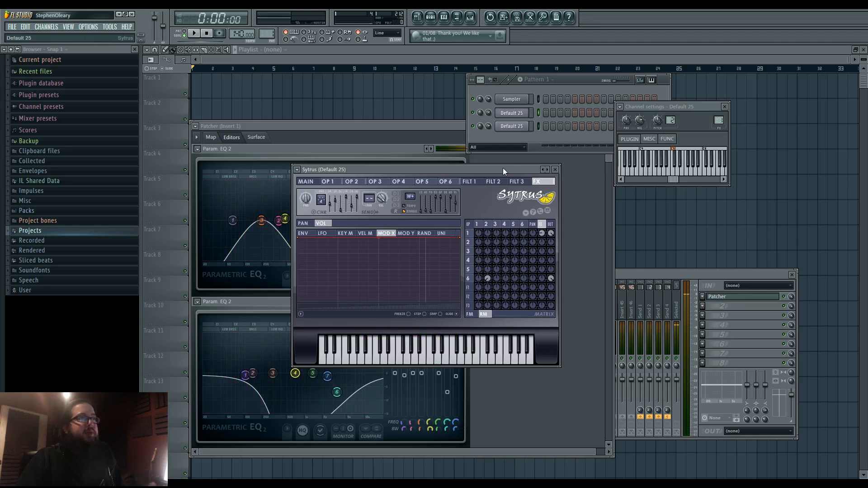
{"action": "left_click_drag", "start_coordinate": [503, 169], "coordinate": [532, 167]}
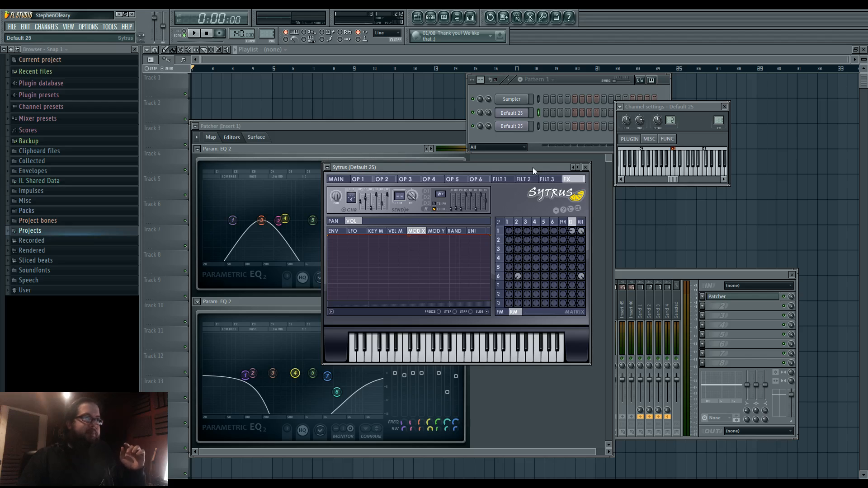
{"action": "left_click_drag", "start_coordinate": [518, 168], "coordinate": [524, 174]}
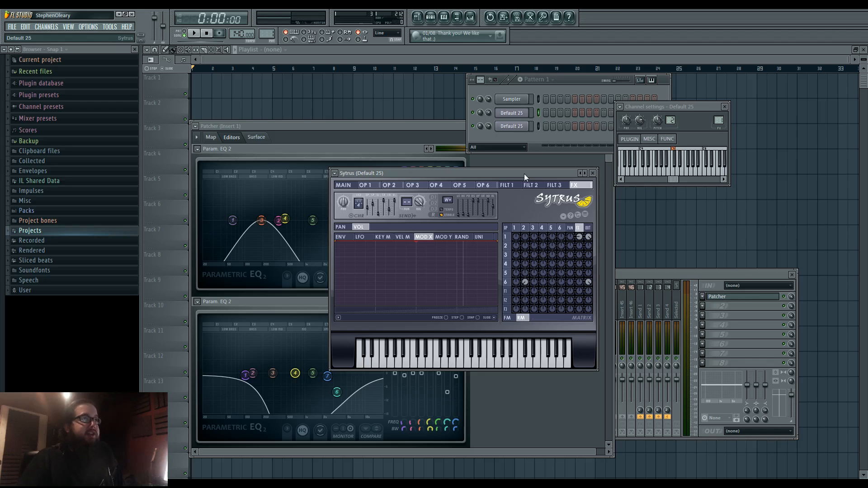
{"action": "left_click_drag", "start_coordinate": [525, 173], "coordinate": [688, 195]}
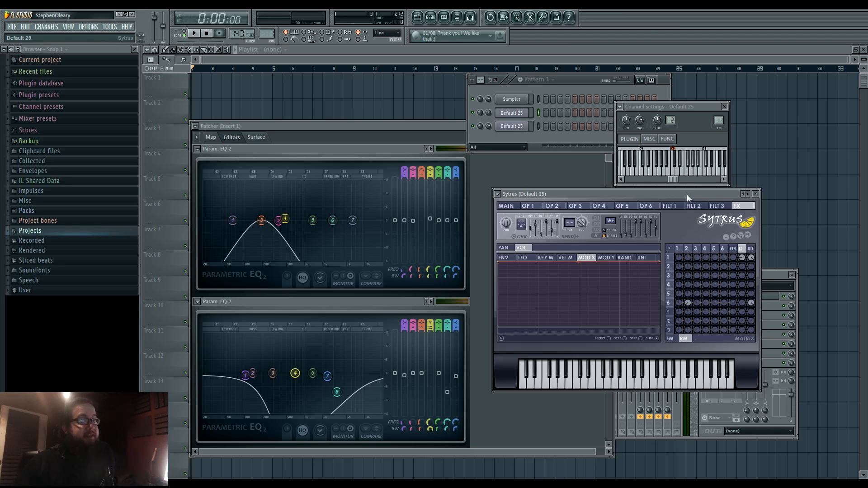
- Lower band 3 of the upper Param. EQ 2 to 146 Hz and bring the mixer in front of the shifted Patcher window
{"action": "mouse_move", "coordinate": [270, 223]}
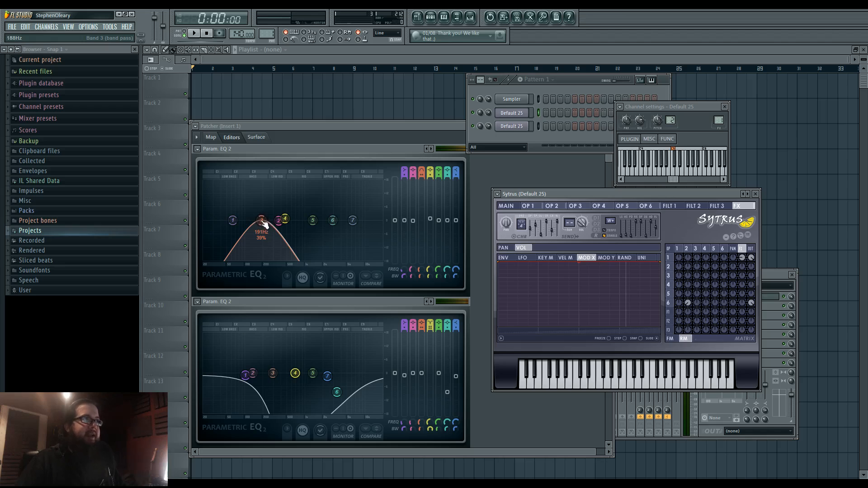
{"action": "mouse_move", "coordinate": [264, 224]}
{"action": "left_mouse_down"}
{"action": "mouse_move", "coordinate": [231, 221]}
{"action": "mouse_move", "coordinate": [255, 220]}
{"action": "left_mouse_up"}
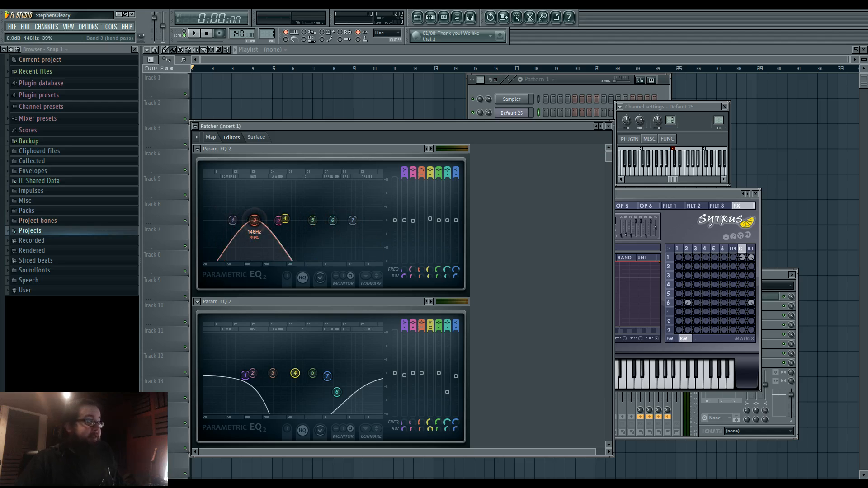
{"action": "left_click_drag", "start_coordinate": [435, 125], "coordinate": [466, 123]}
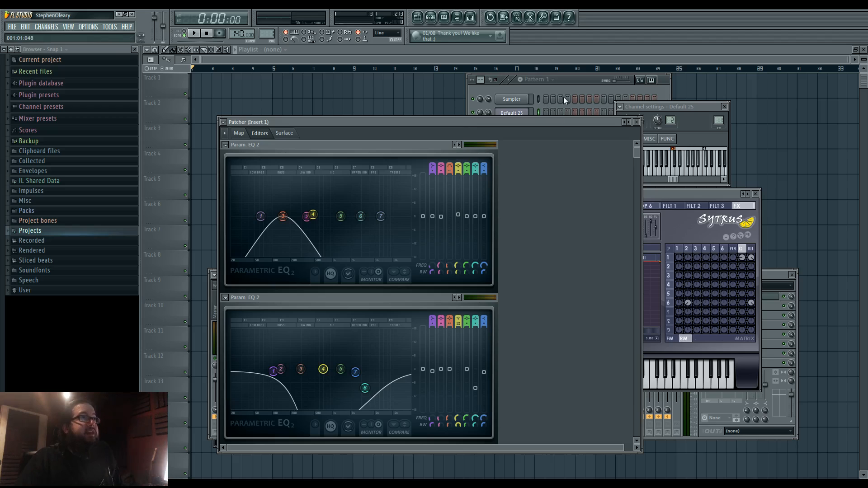
{"action": "left_click", "coordinate": [771, 275]}
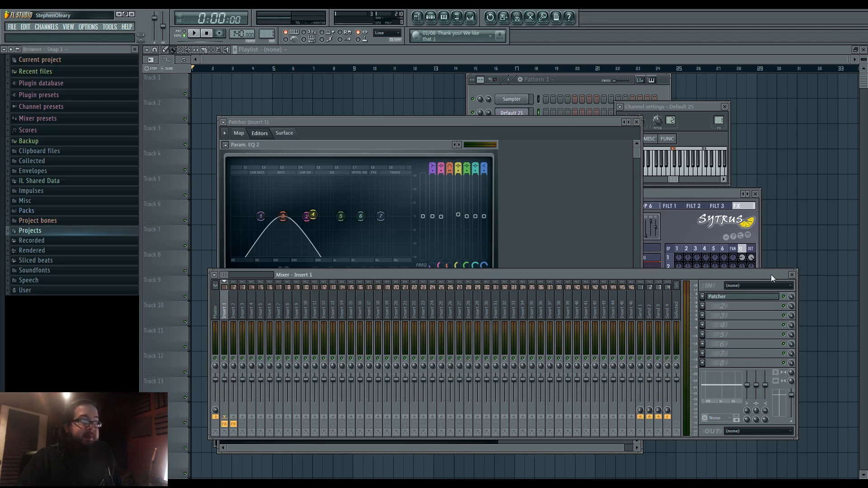